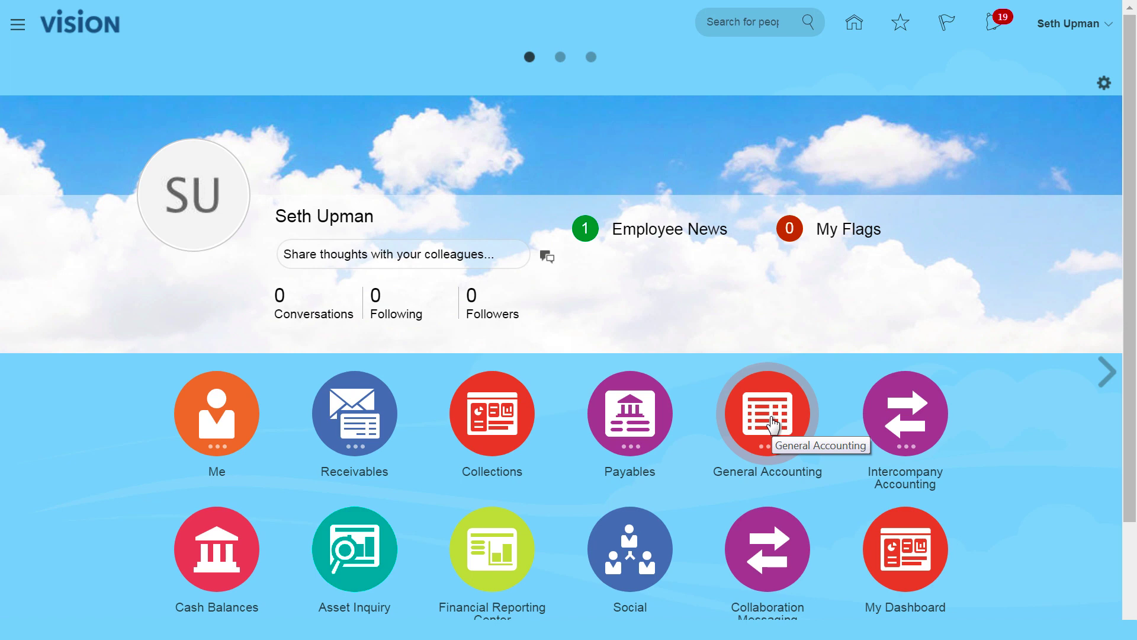
# Step: Start a new manual journal from the General Accounting Journals work area
pyautogui.click(773, 425)
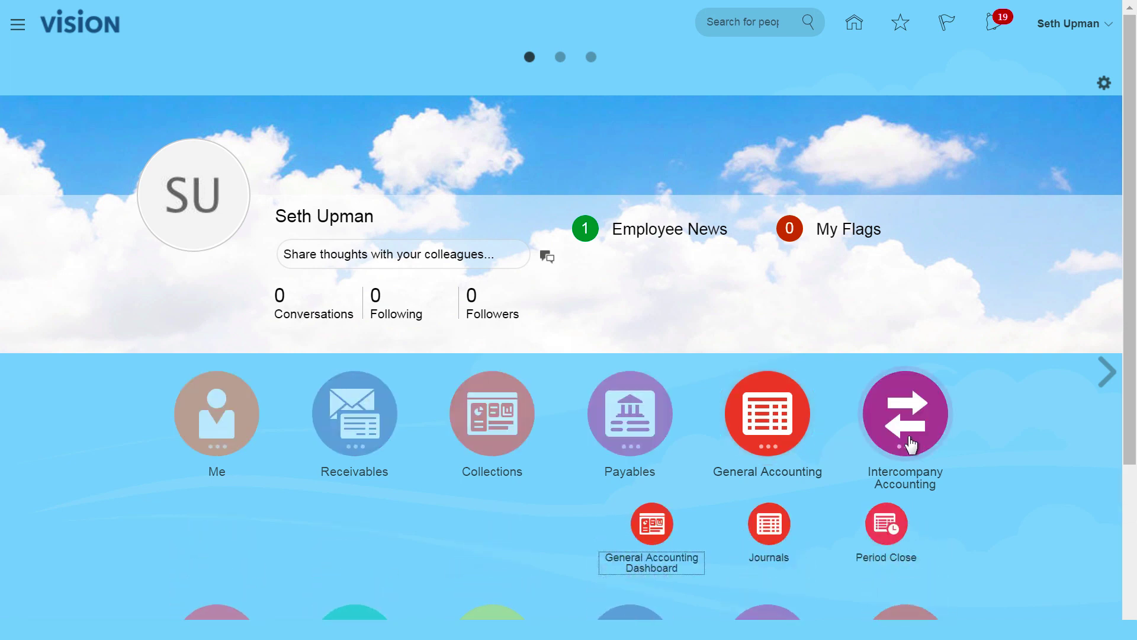
pyautogui.click(770, 528)
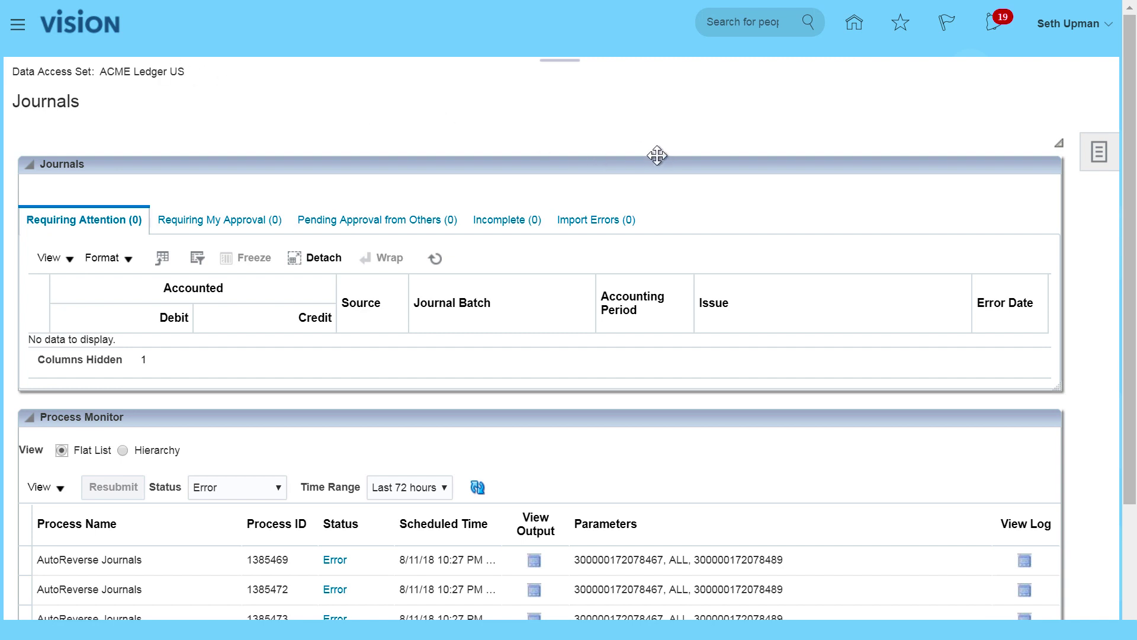
pyautogui.click(1099, 152)
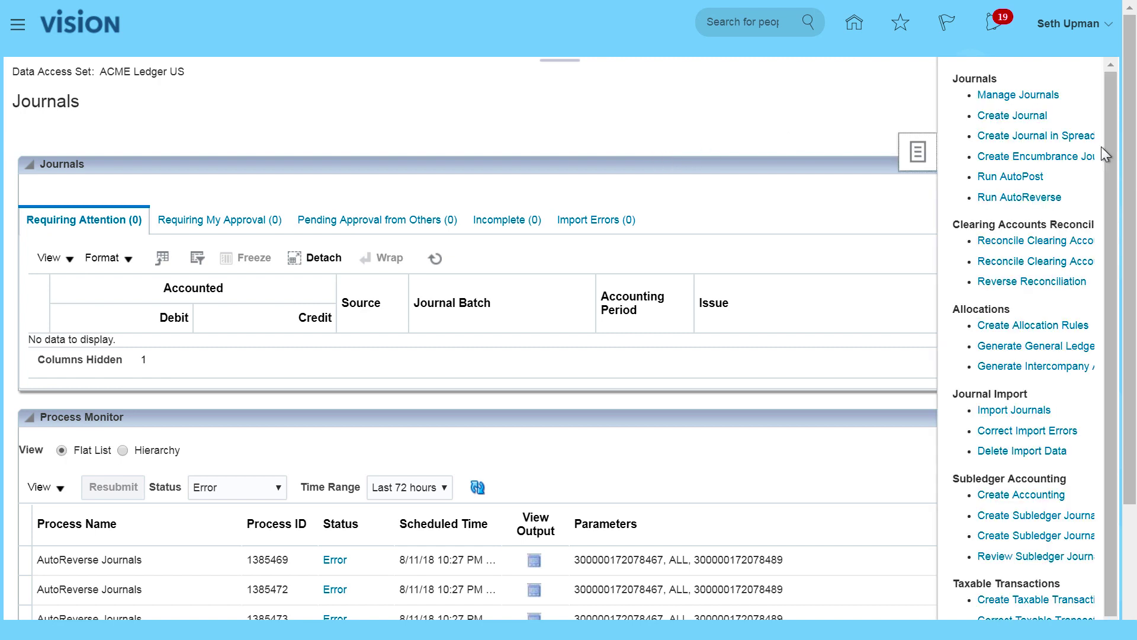
pyautogui.click(1009, 116)
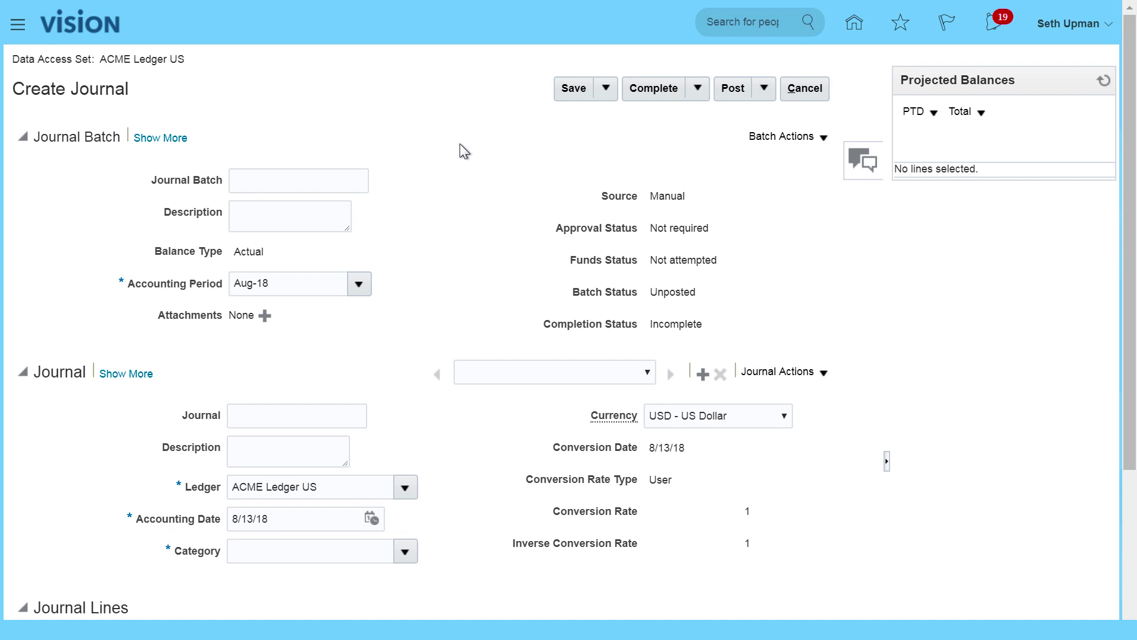
# Step: Change the journal batch accounting period to Jan-18, giving accounting date 1/31/18
pyautogui.click(265, 187)
pyautogui.click(360, 284)
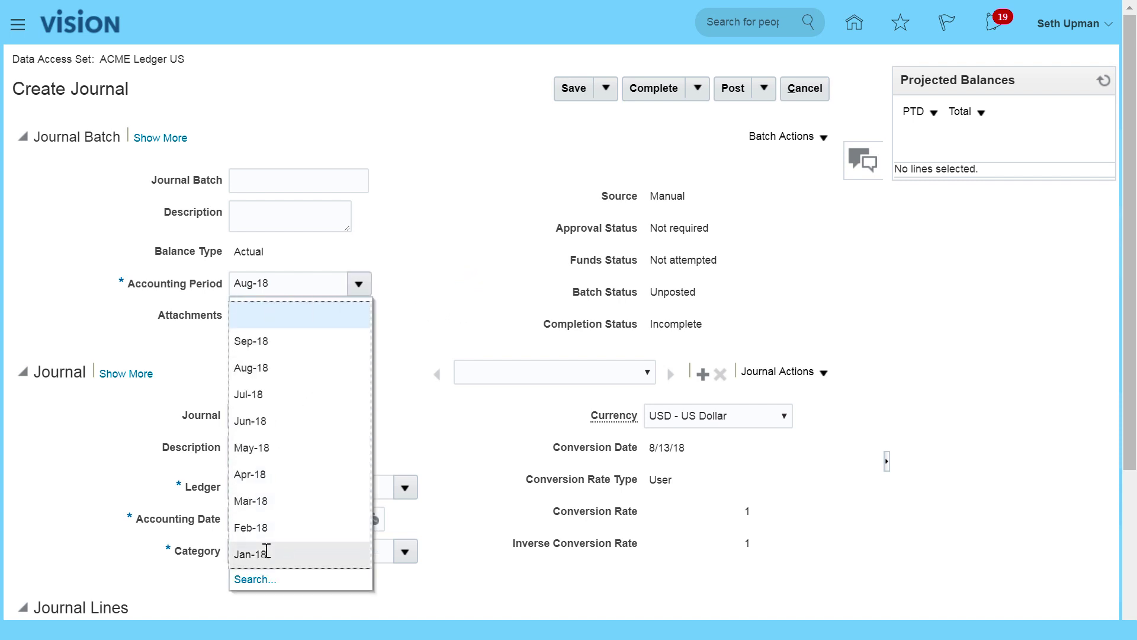
pyautogui.click(267, 553)
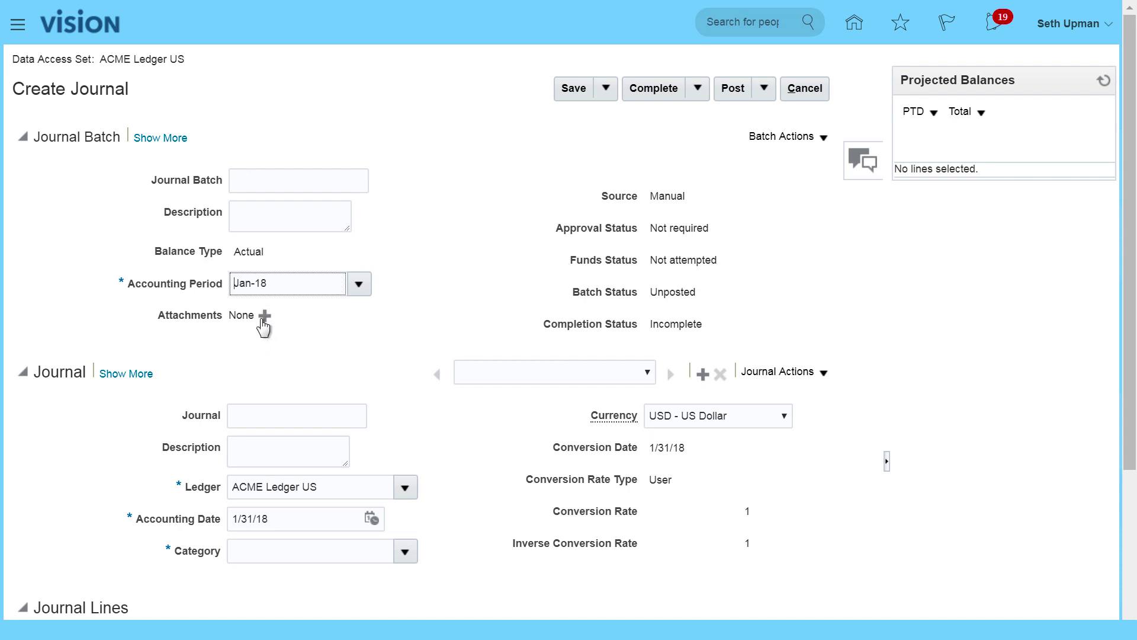
pyautogui.click(819, 372)
pyautogui.click(901, 333)
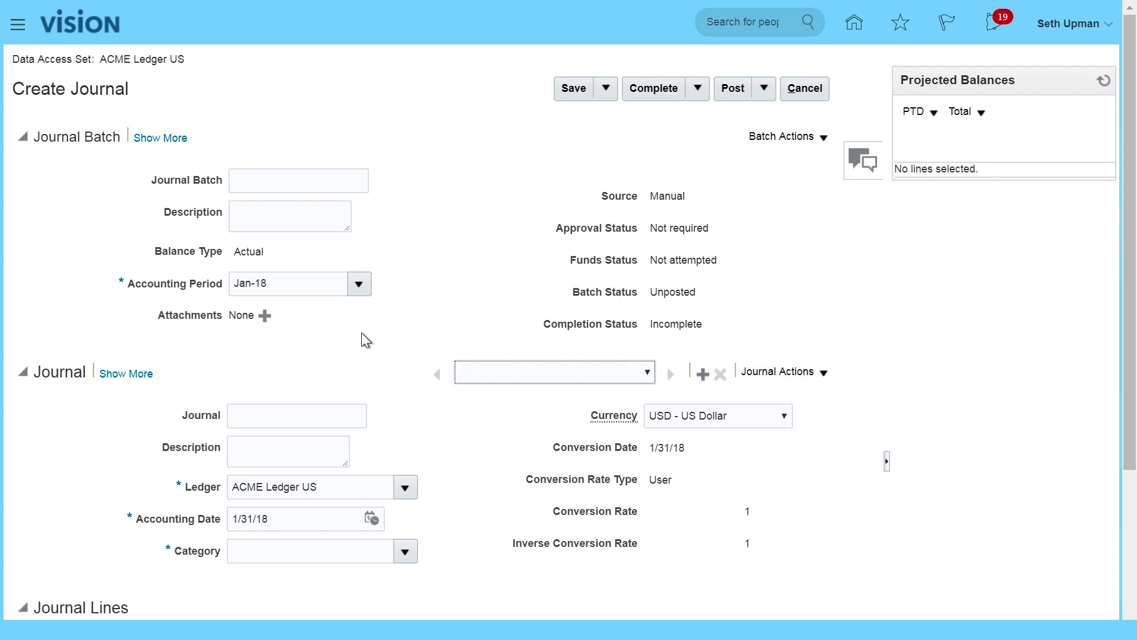
# Step: Name the journal 'Monthly Adjustment - Jan 18' and start its description 'Monthly Adjustment'
pyautogui.scroll(-3, 397, 357)
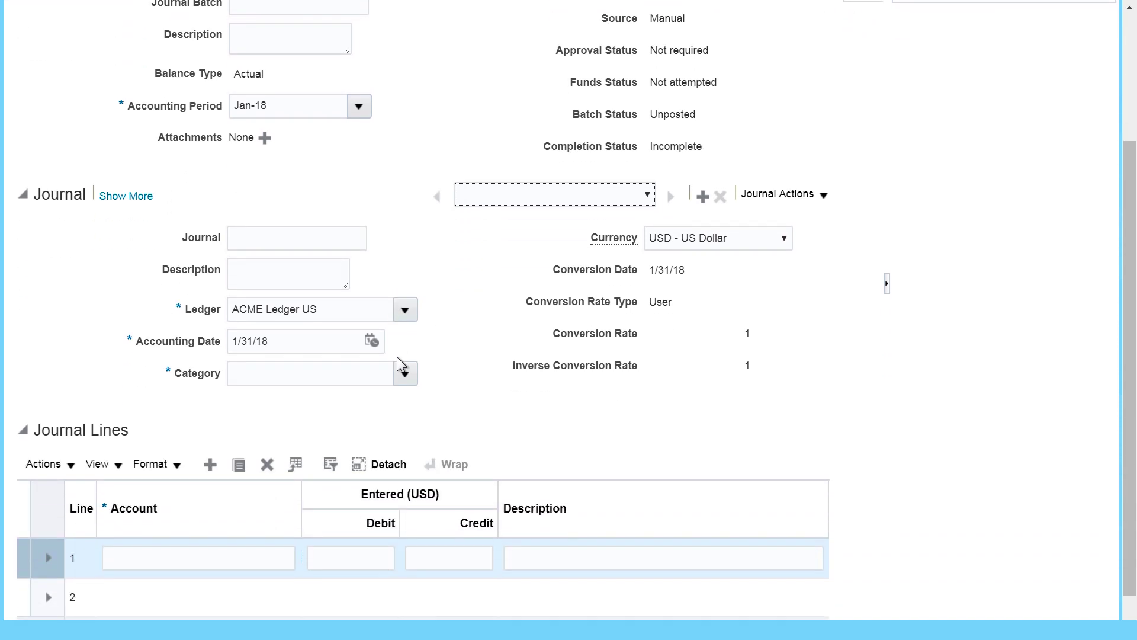
pyautogui.click(265, 231)
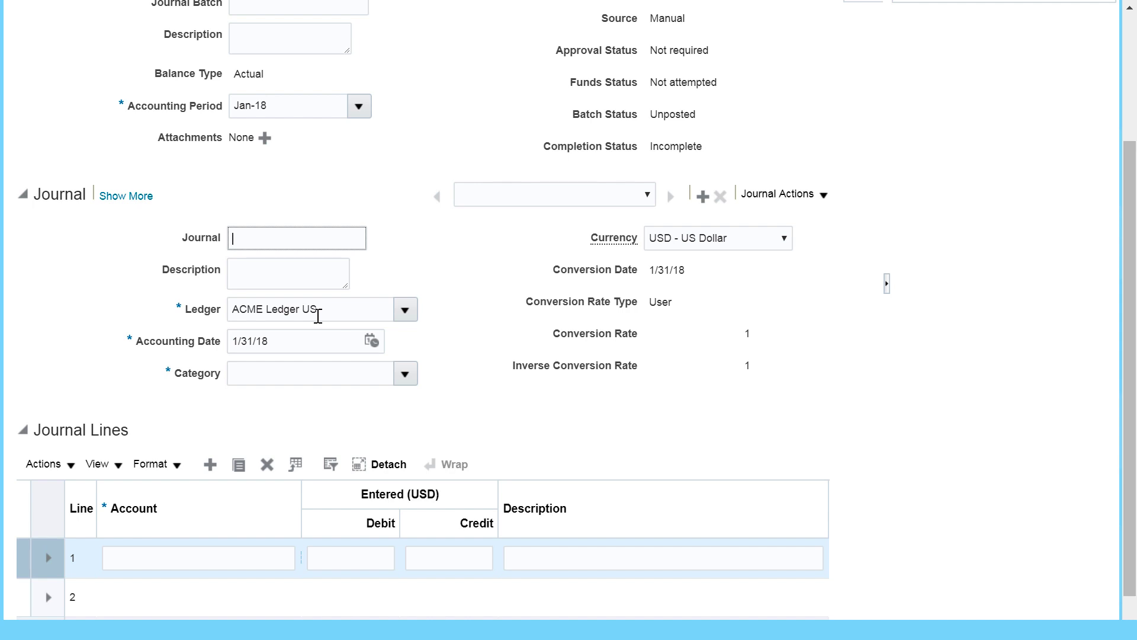
pyautogui.write('Monthly Adjustment - Jan 18')
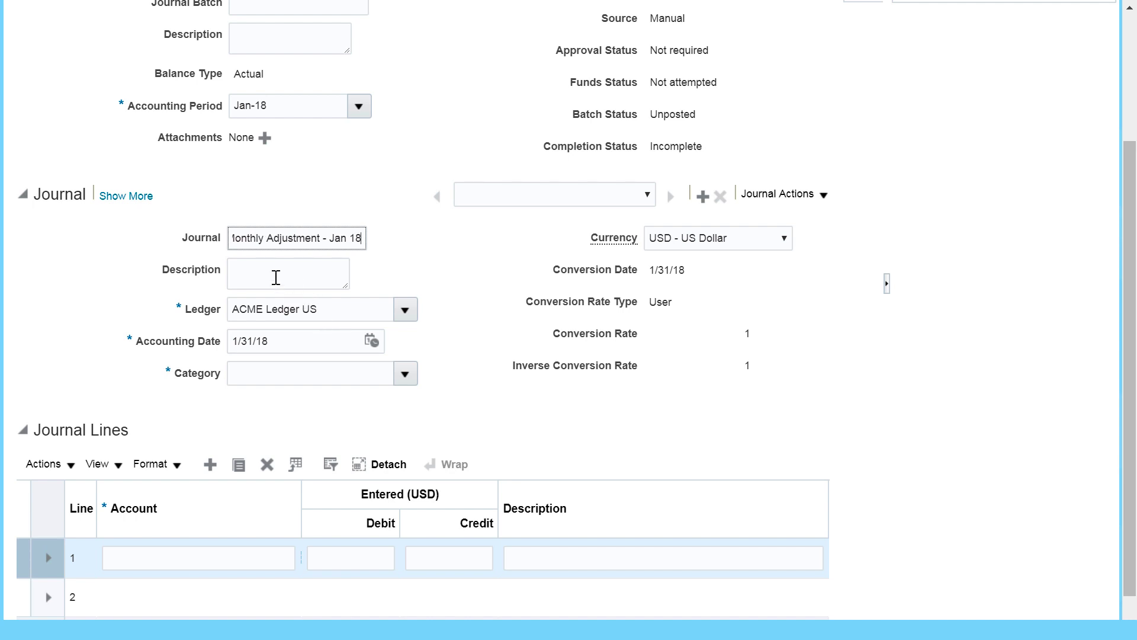
pyautogui.click(270, 270)
pyautogui.write('Monthly A')
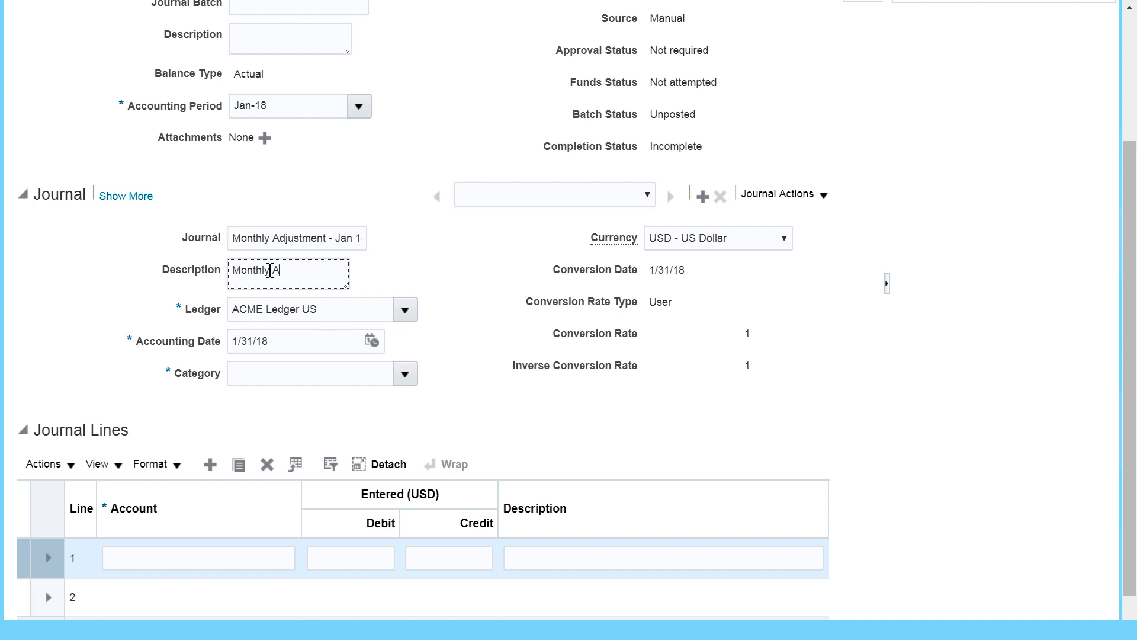
pyautogui.write('djustment for Jan 2018')
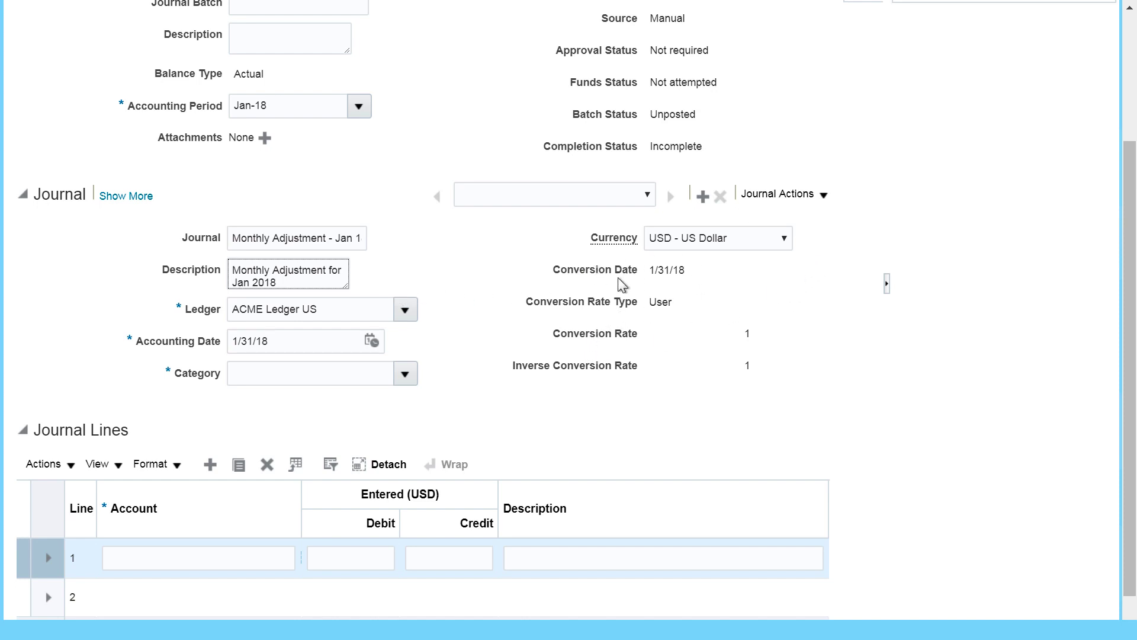
# Step: Set the journal category to Adjustment and widen the Journal Lines Account column
pyautogui.click(407, 373)
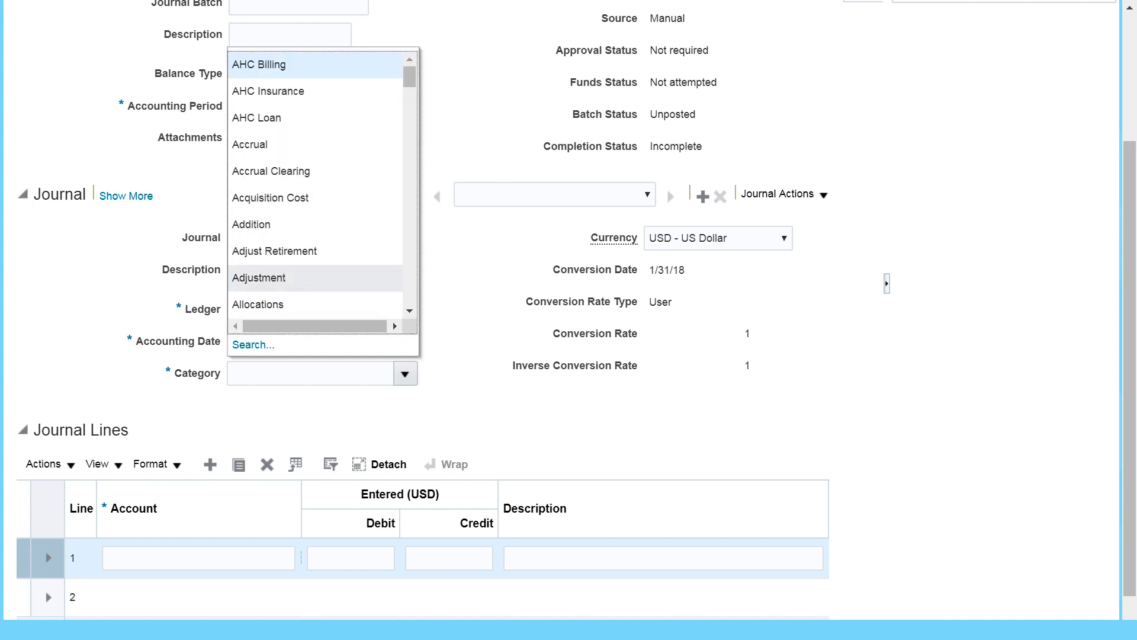
pyautogui.click(271, 280)
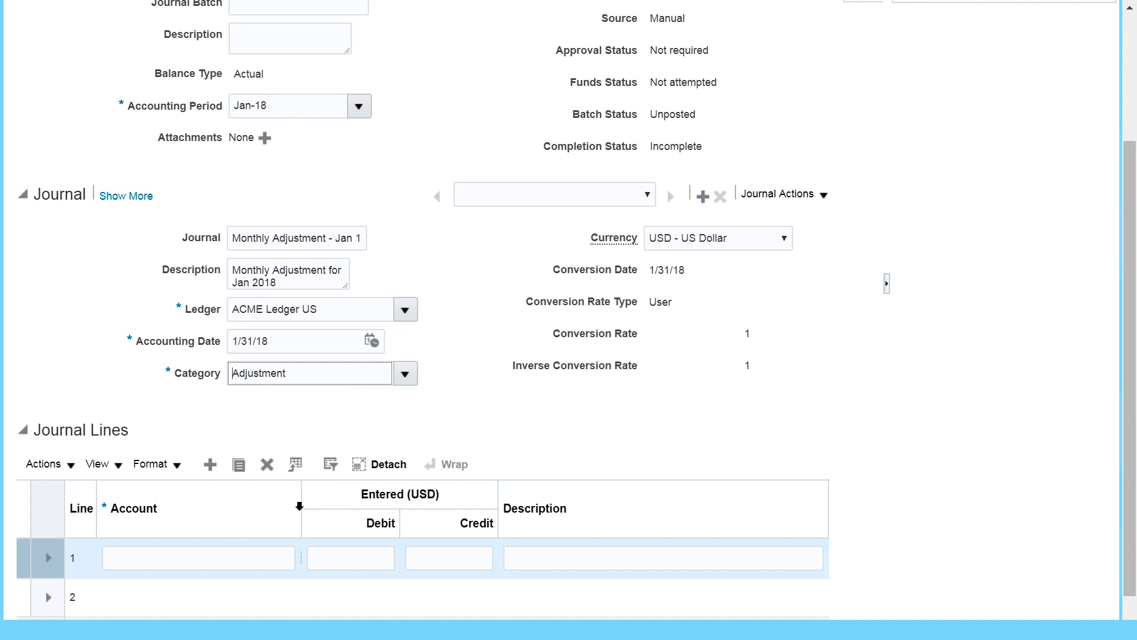
pyautogui.moveTo(301, 507); pyautogui.dragTo(333, 506)
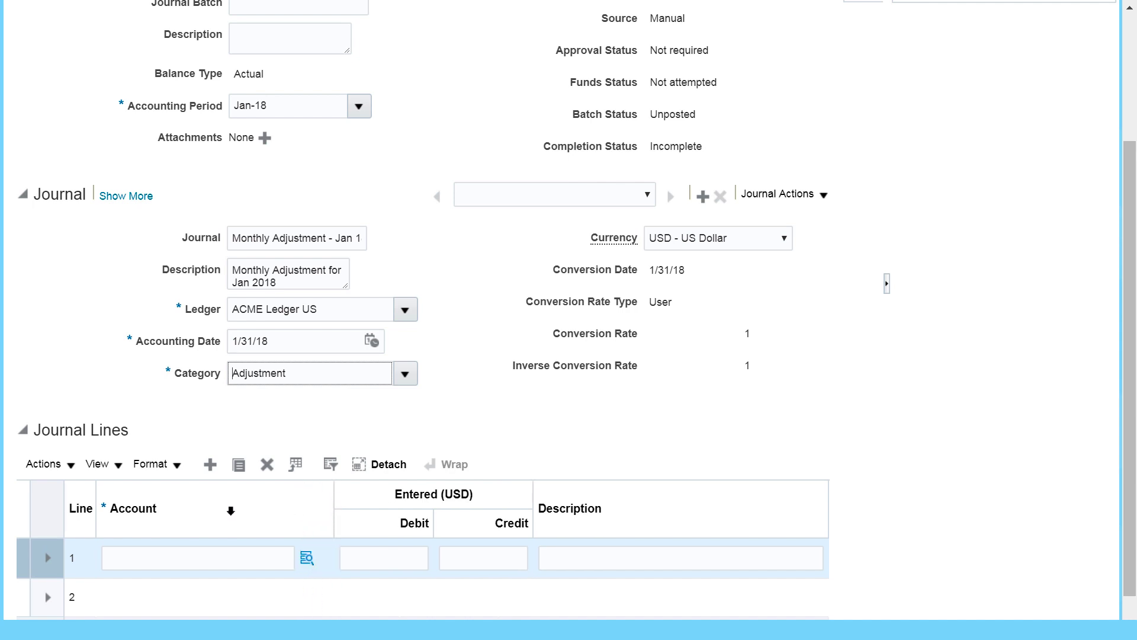
pyautogui.scroll(-1, 385, 489)
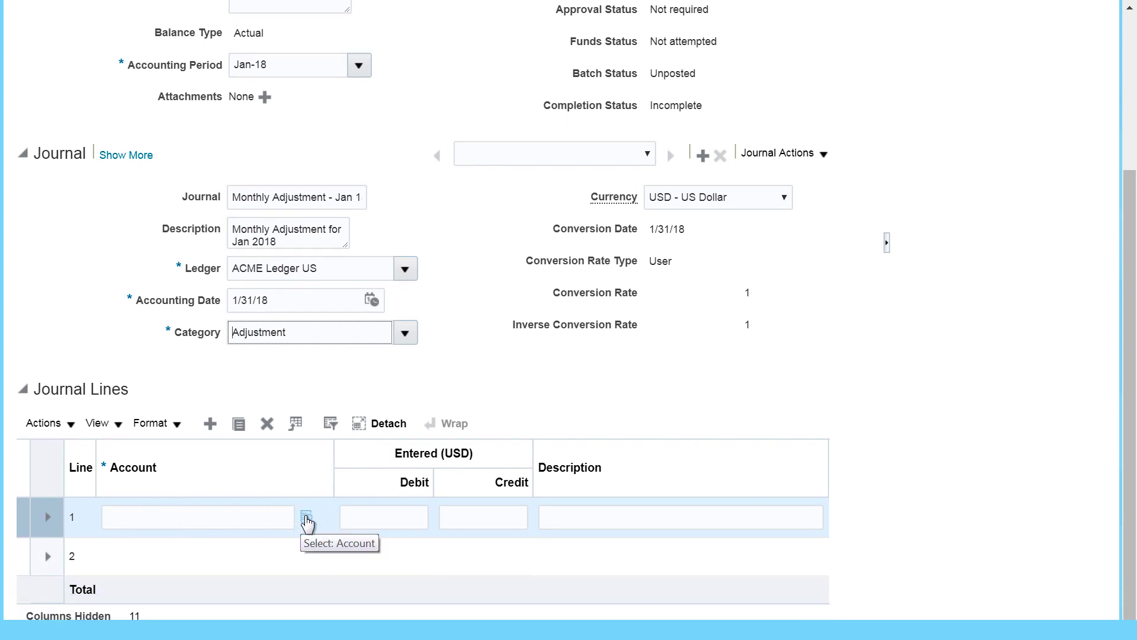
# Step: Give line 1's account company 3251 and LoB 10, then open the full ACMEAccount search
pyautogui.click(306, 520)
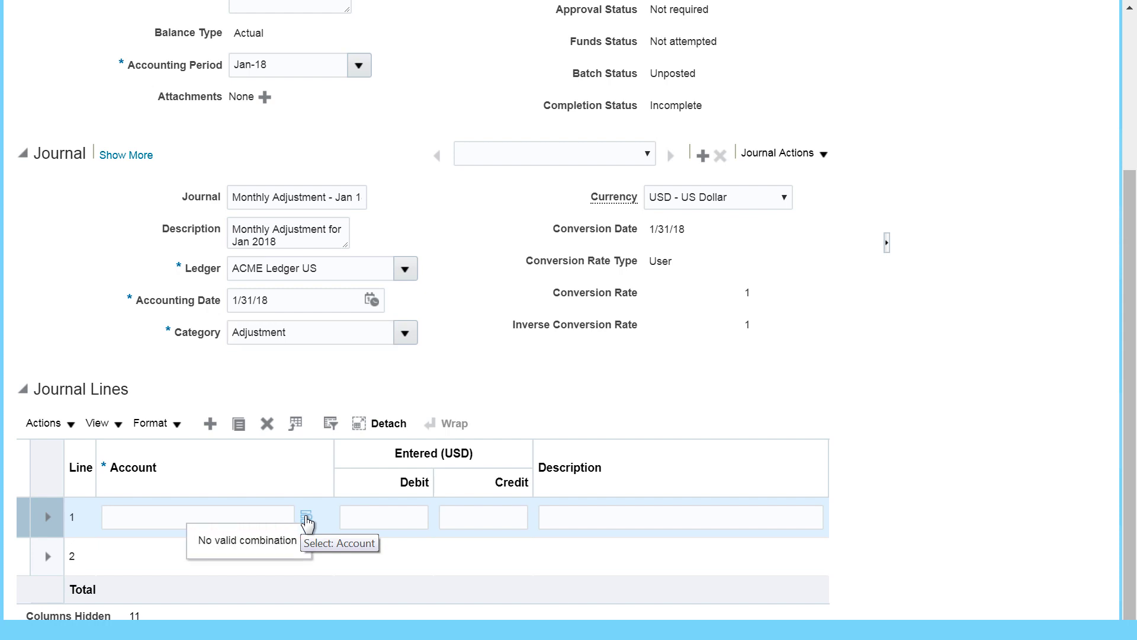
pyautogui.click(306, 520)
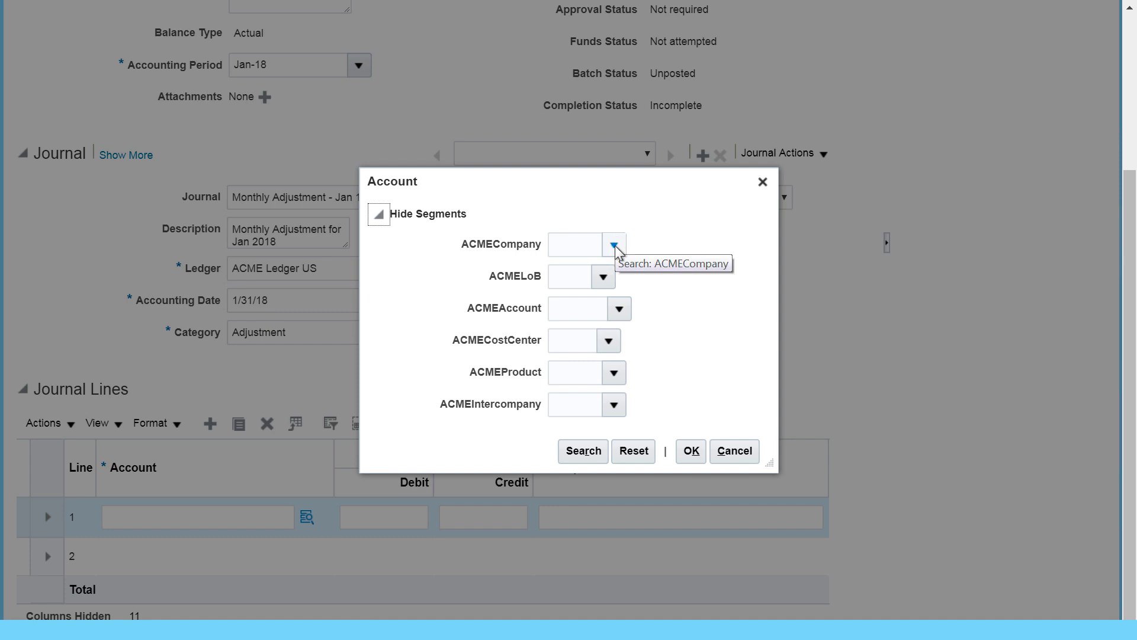
pyautogui.click(614, 245)
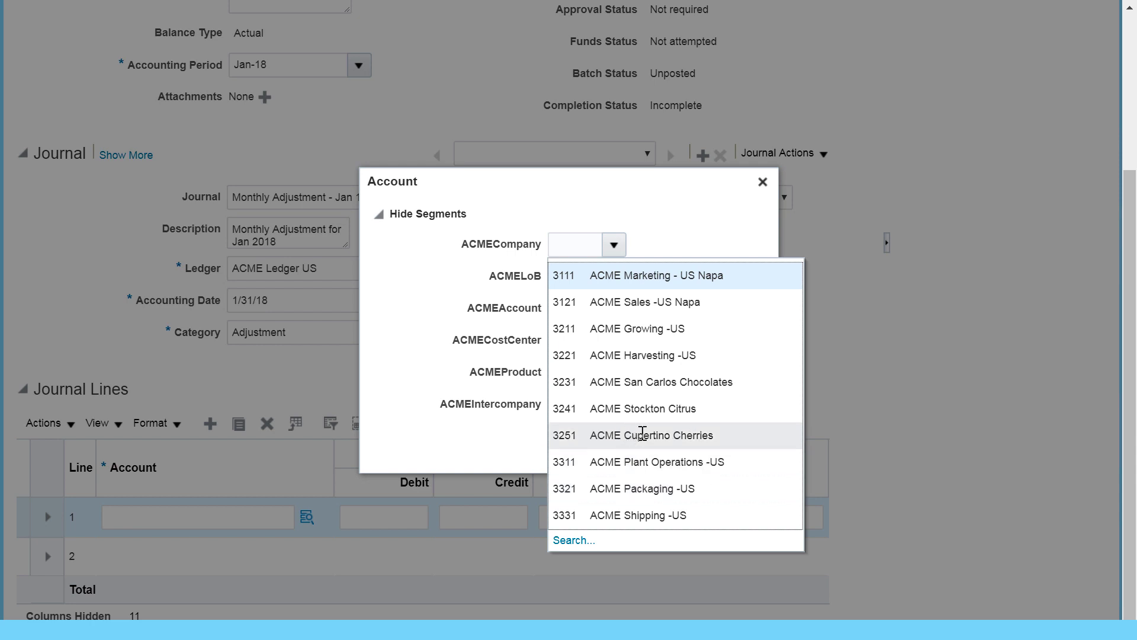
pyautogui.click(642, 434)
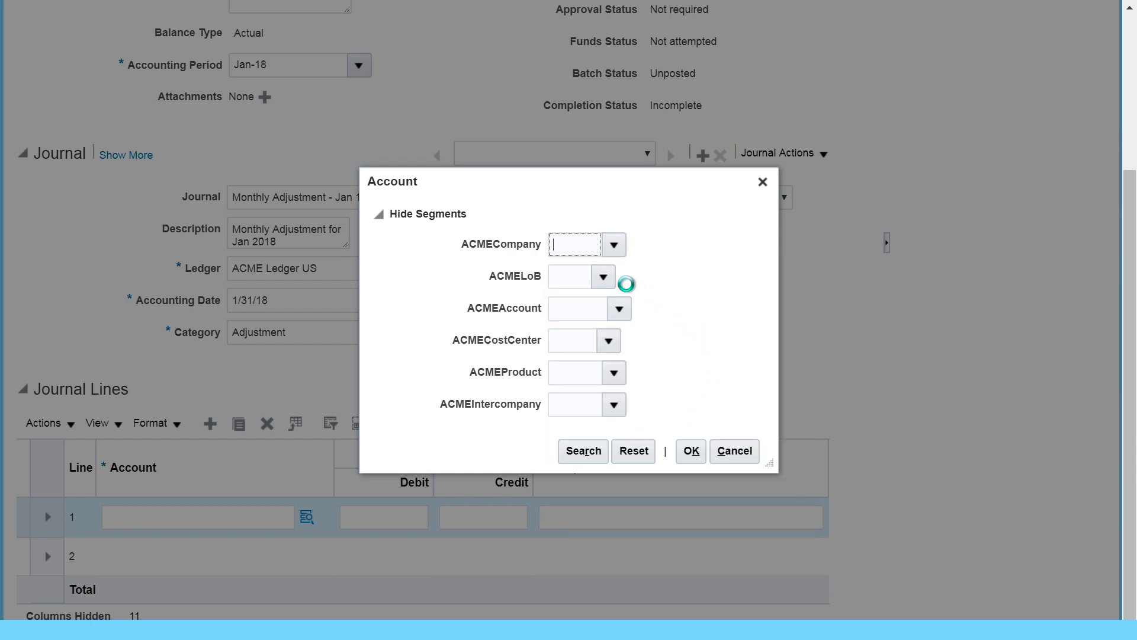
pyautogui.click(606, 276)
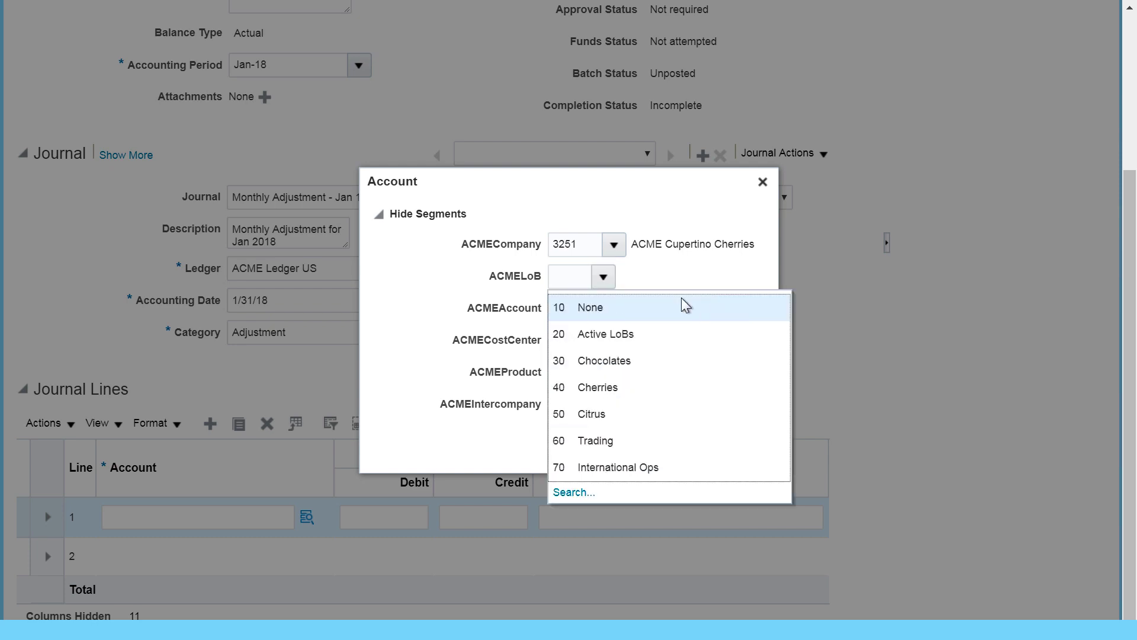
pyautogui.click(585, 304)
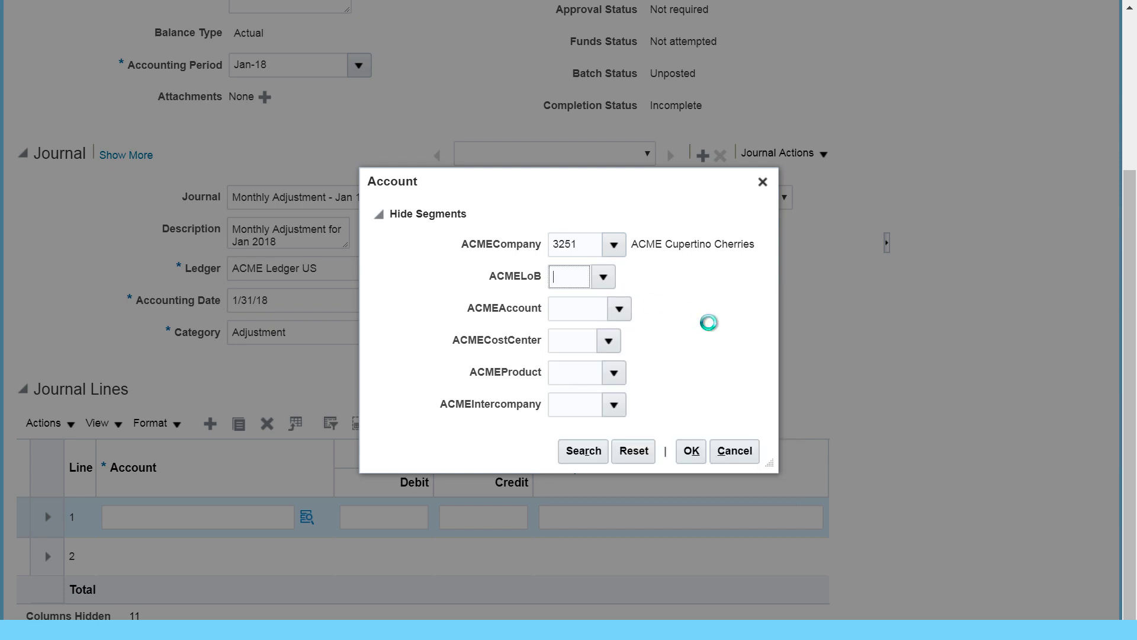
pyautogui.click(620, 308)
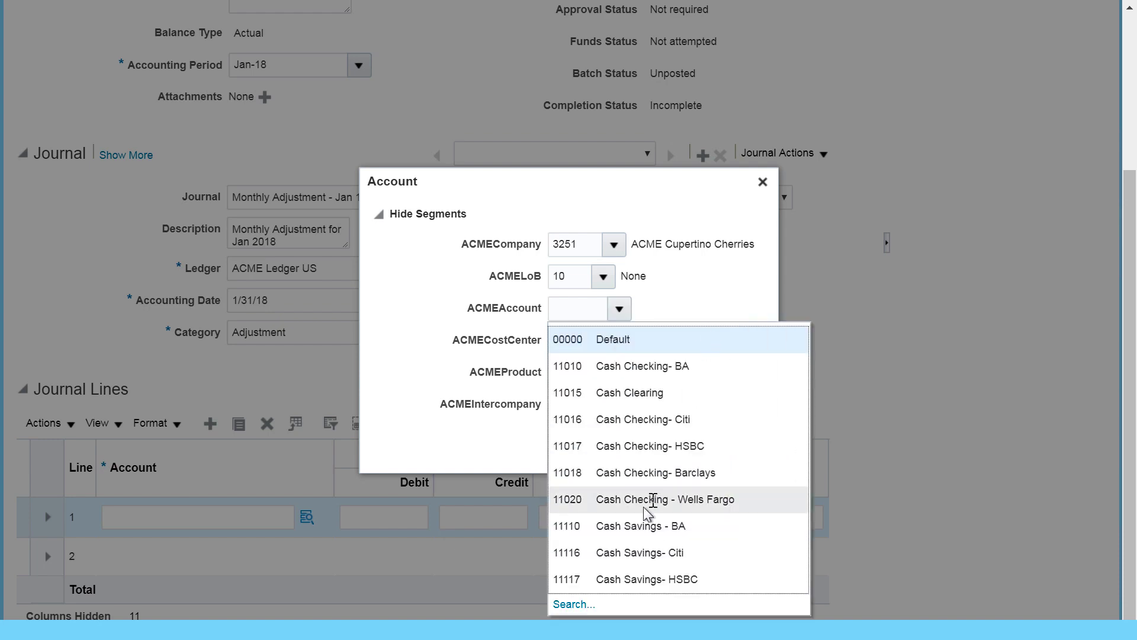
pyautogui.click(572, 608)
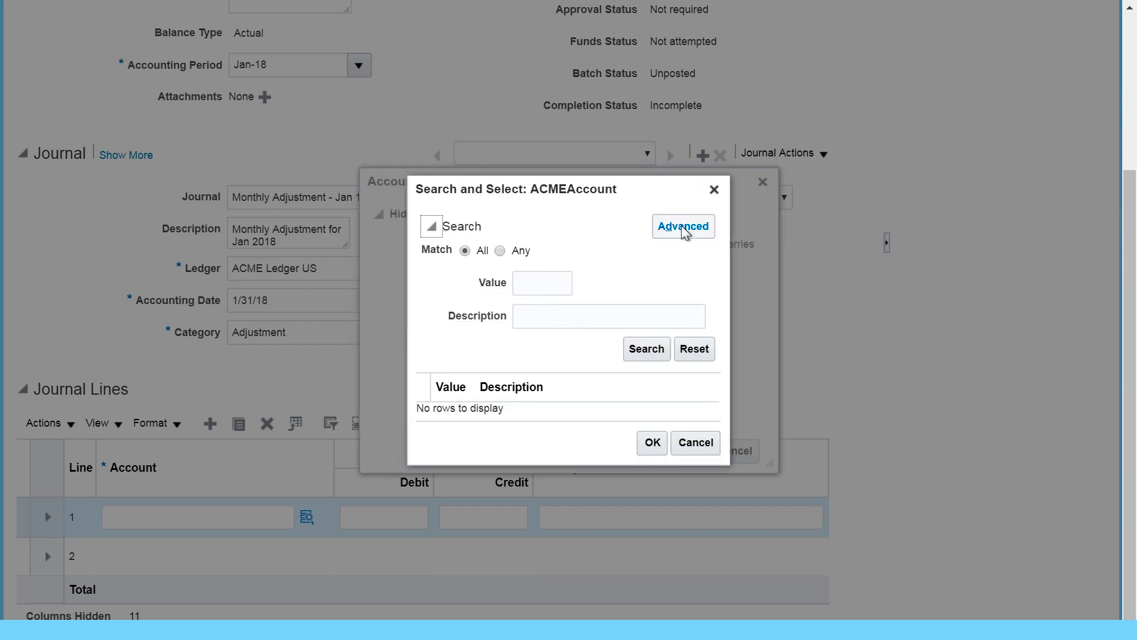
# Step: Search descriptions containing 'Misc' and select account 60041 Miscellaneous Expenses for line 1
pyautogui.click(681, 229)
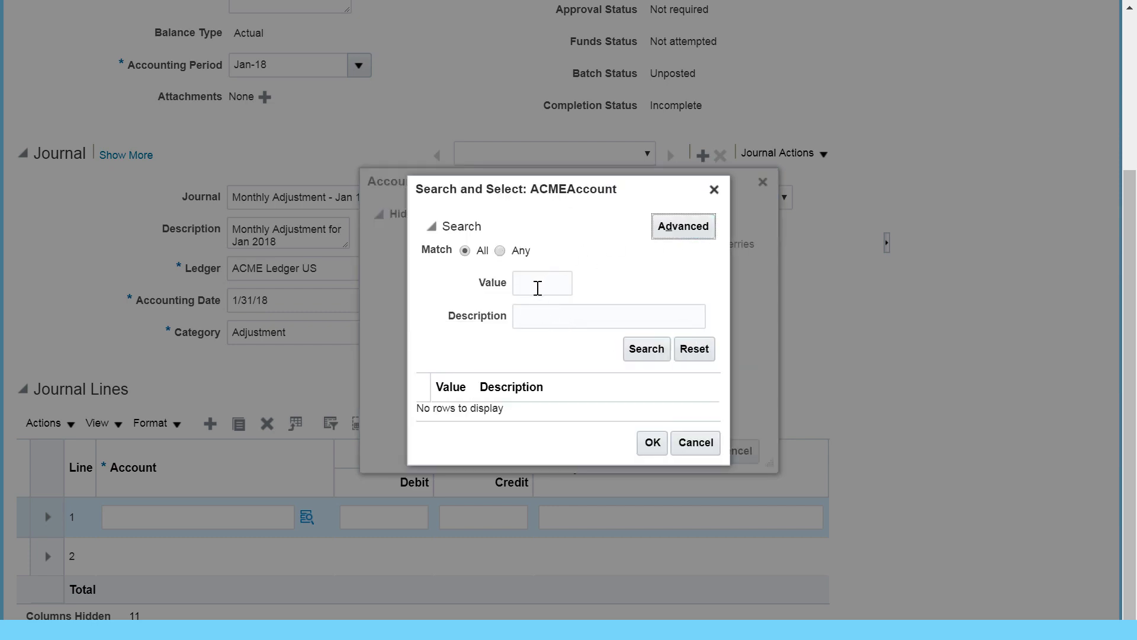
pyautogui.click(566, 315)
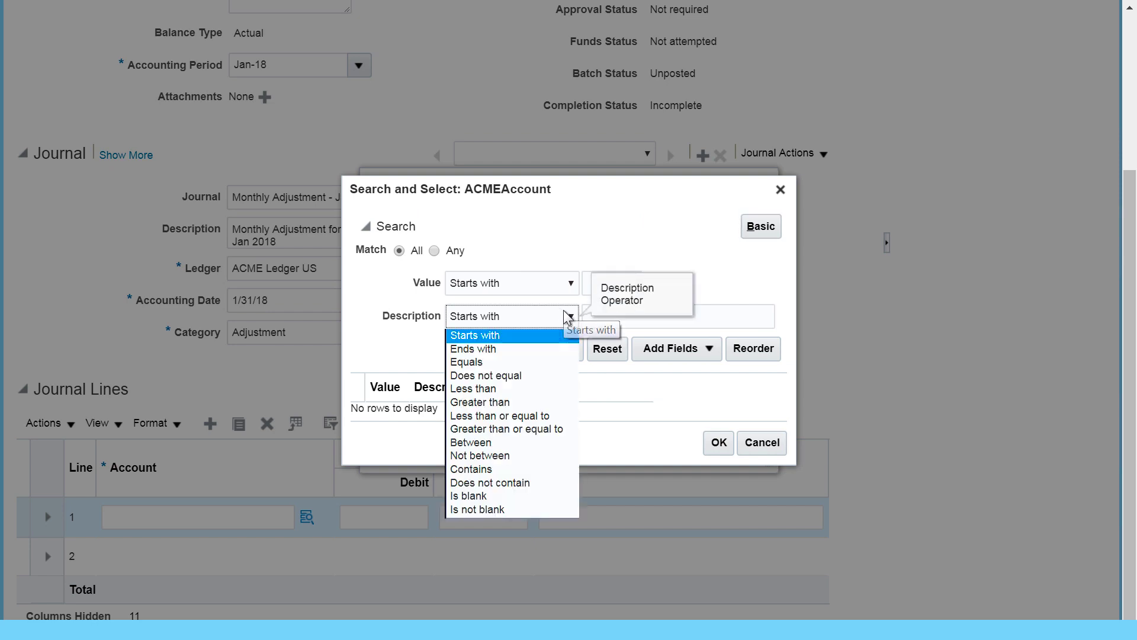
pyautogui.click(476, 469)
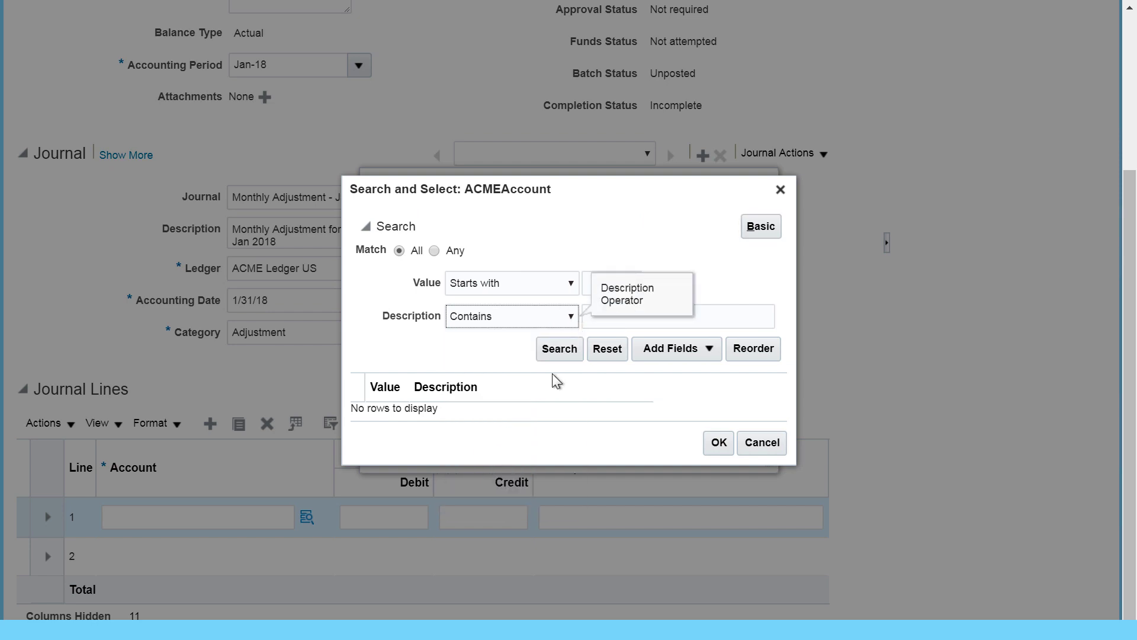
pyautogui.click(611, 320)
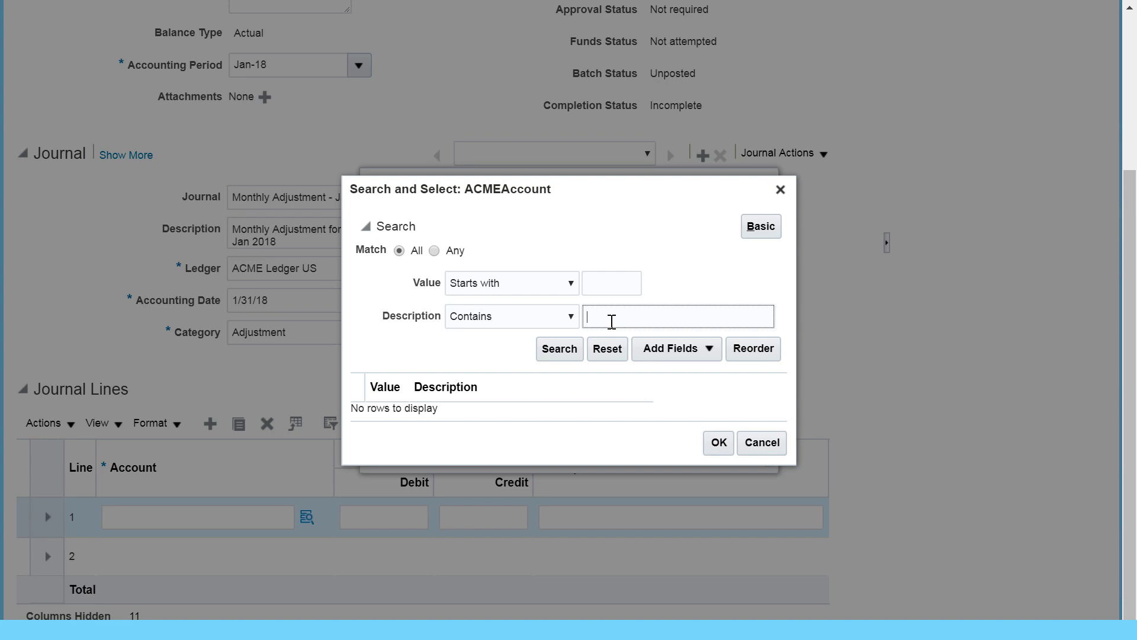
pyautogui.click(570, 351)
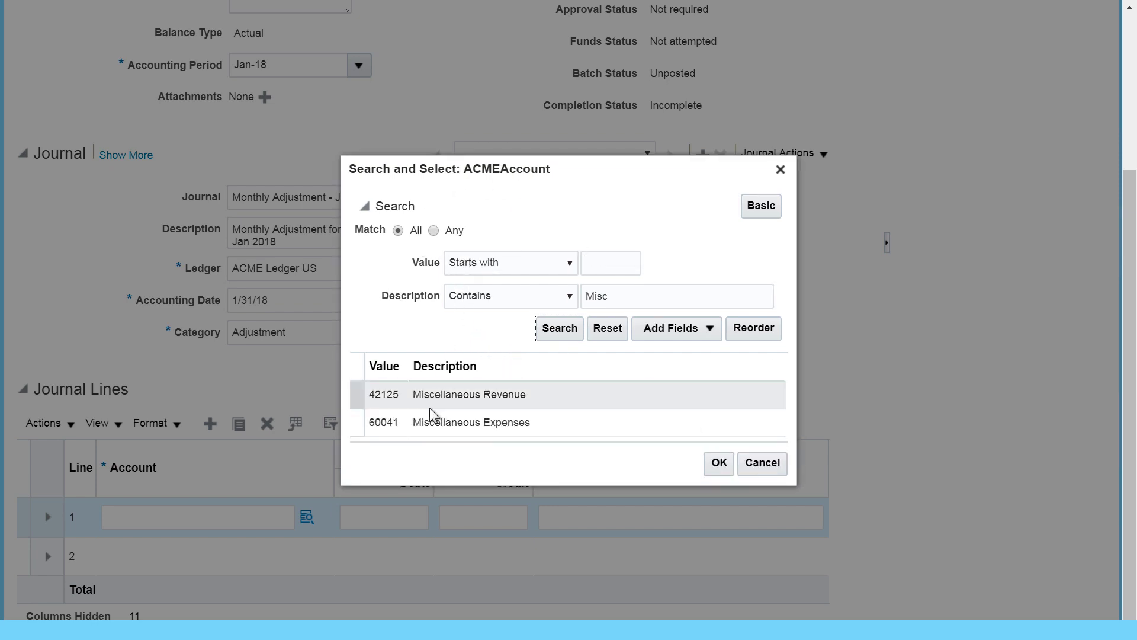
pyautogui.click(471, 423)
pyautogui.click(719, 466)
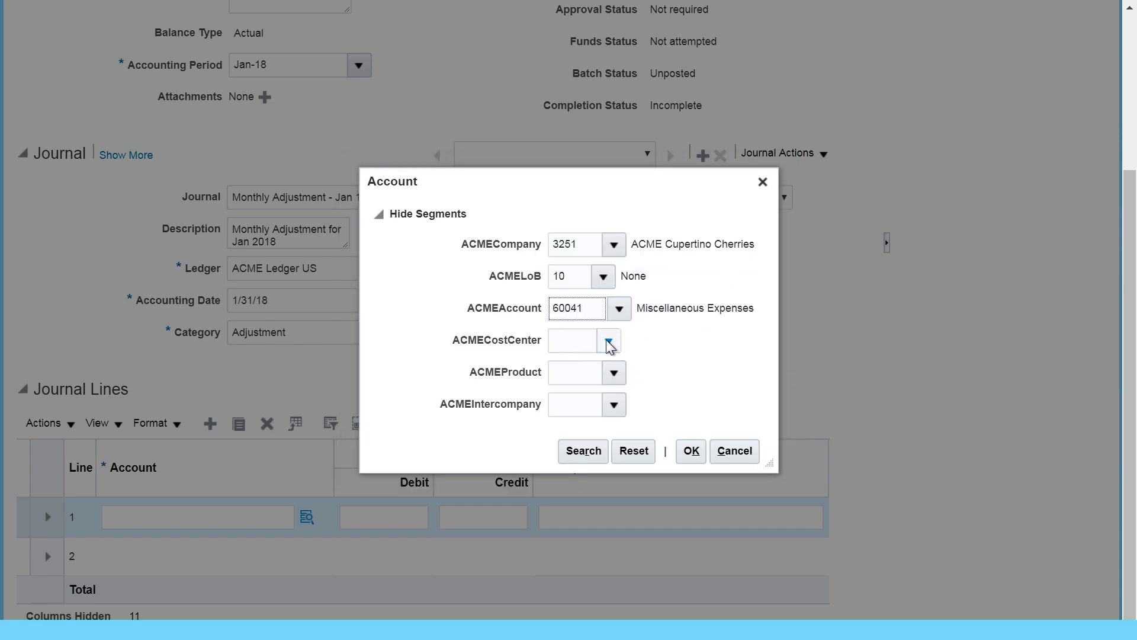
# Step: Choose cost center 110, product 0000 and intercompany 3251 to finish line 1's account
pyautogui.click(609, 341)
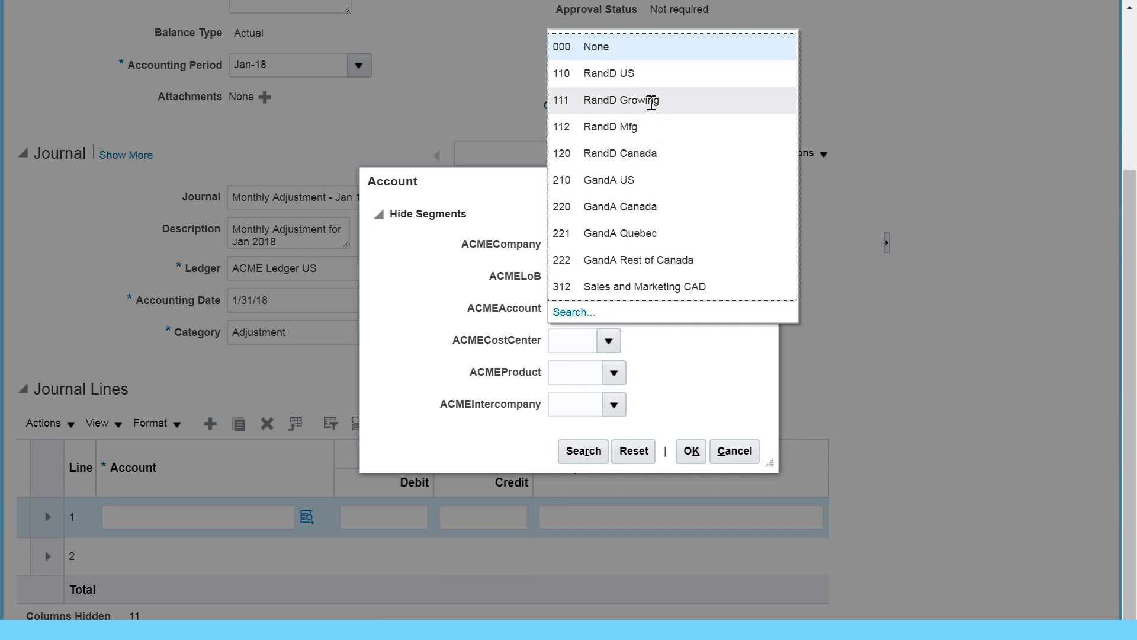
pyautogui.click(642, 76)
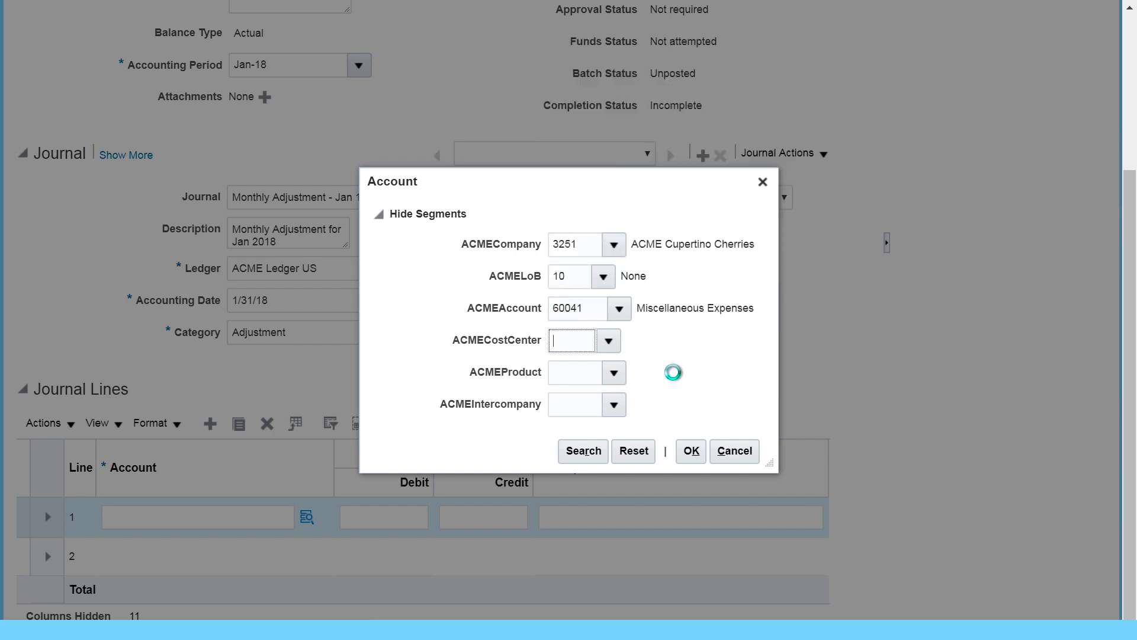
pyautogui.click(616, 374)
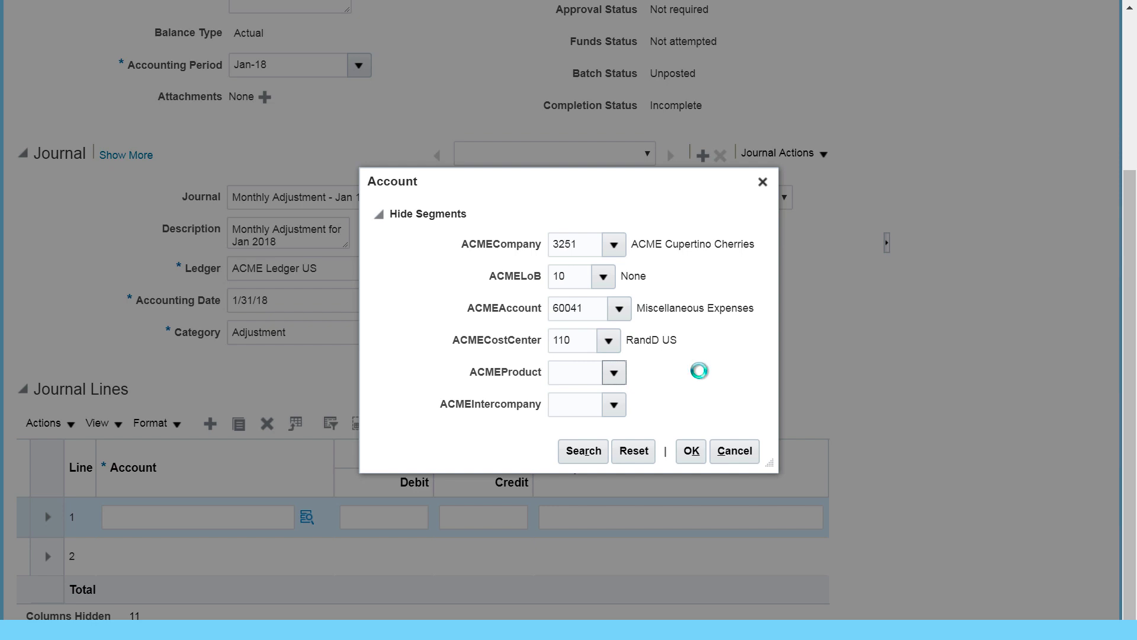
pyautogui.click(604, 75)
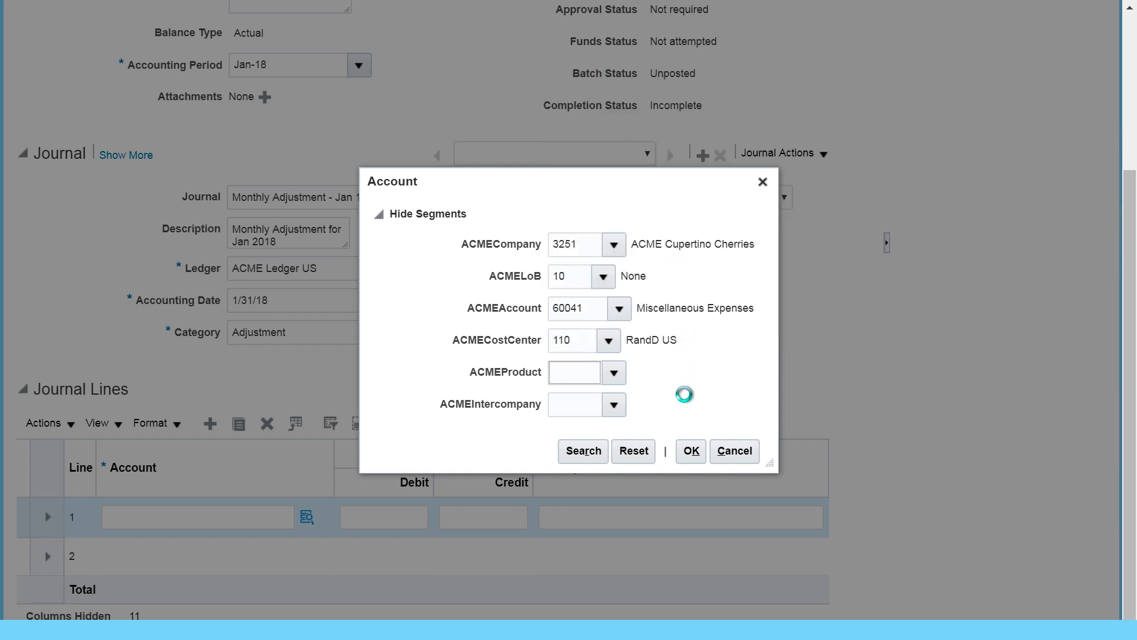
pyautogui.click(615, 406)
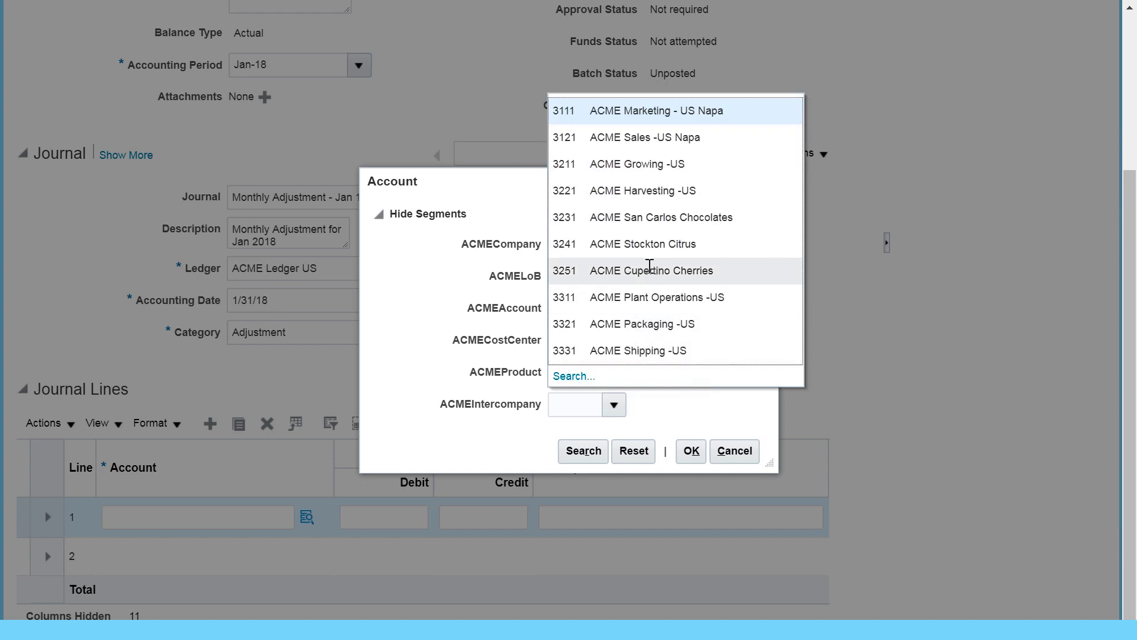
pyautogui.click(649, 265)
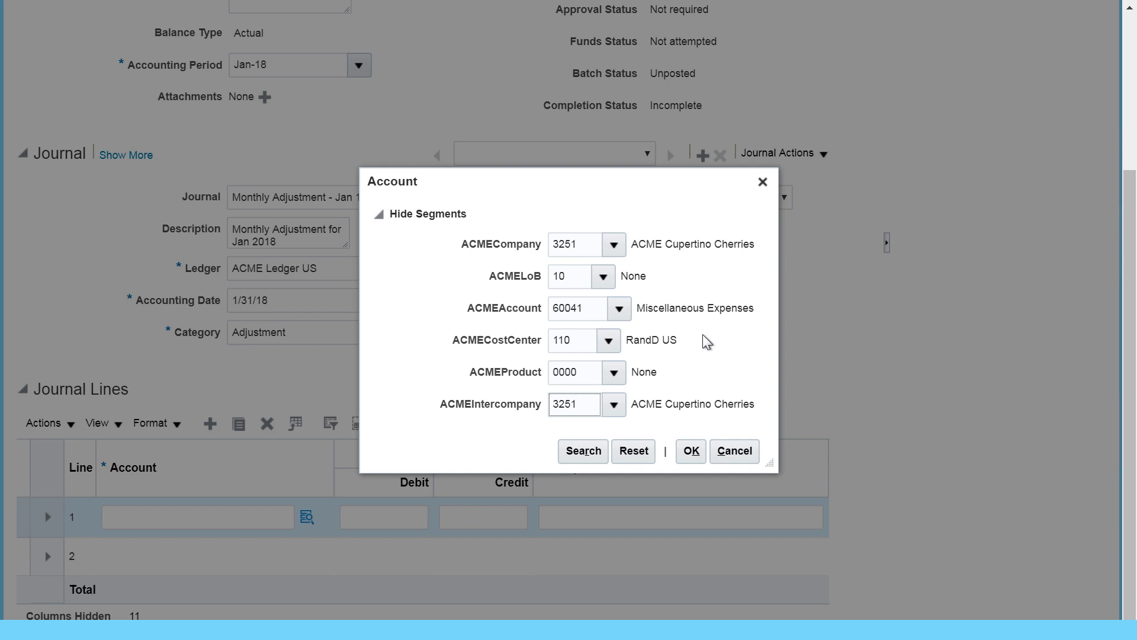
pyautogui.click(691, 452)
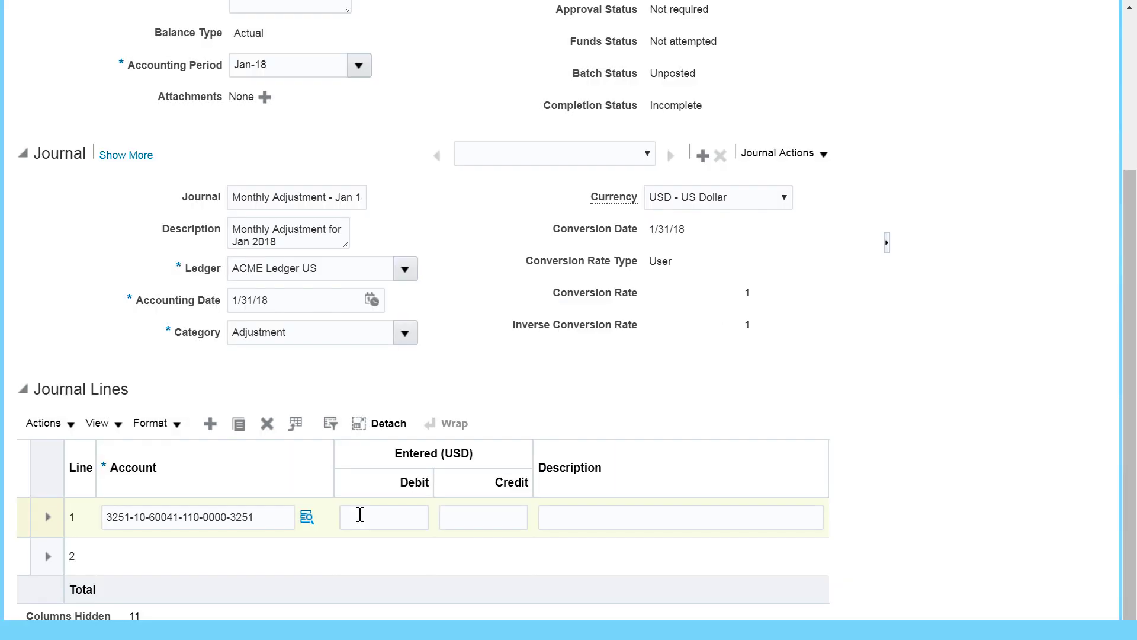
# Step: Enter a 2,000.00 debit and description 'Jan 18 Adj' on journal line 1
pyautogui.click(360, 515)
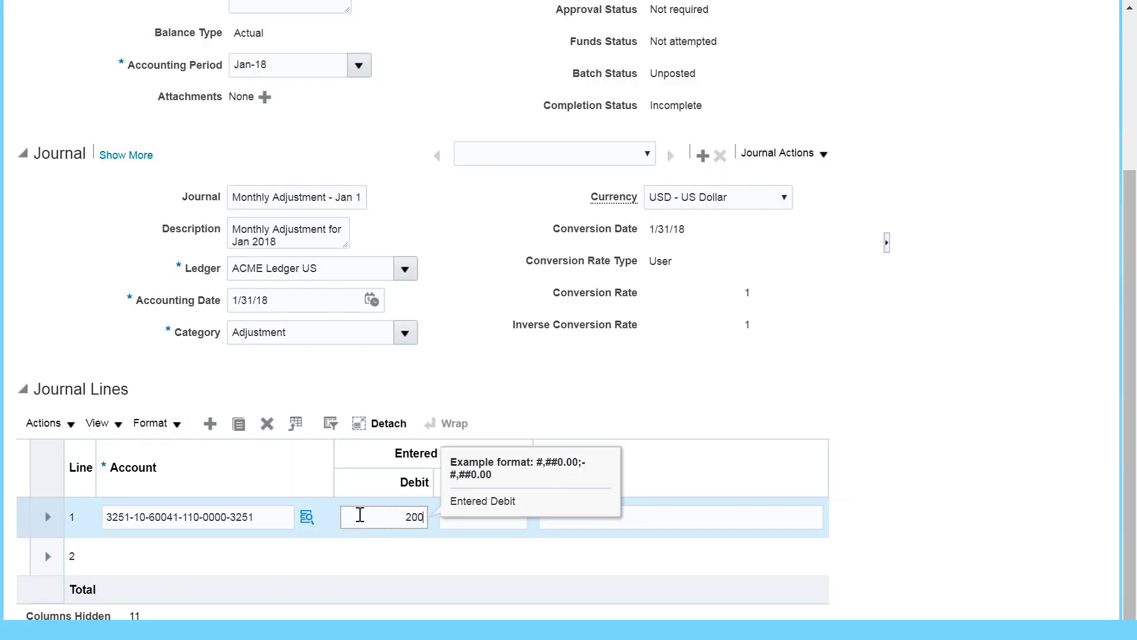
pyautogui.click(532, 390)
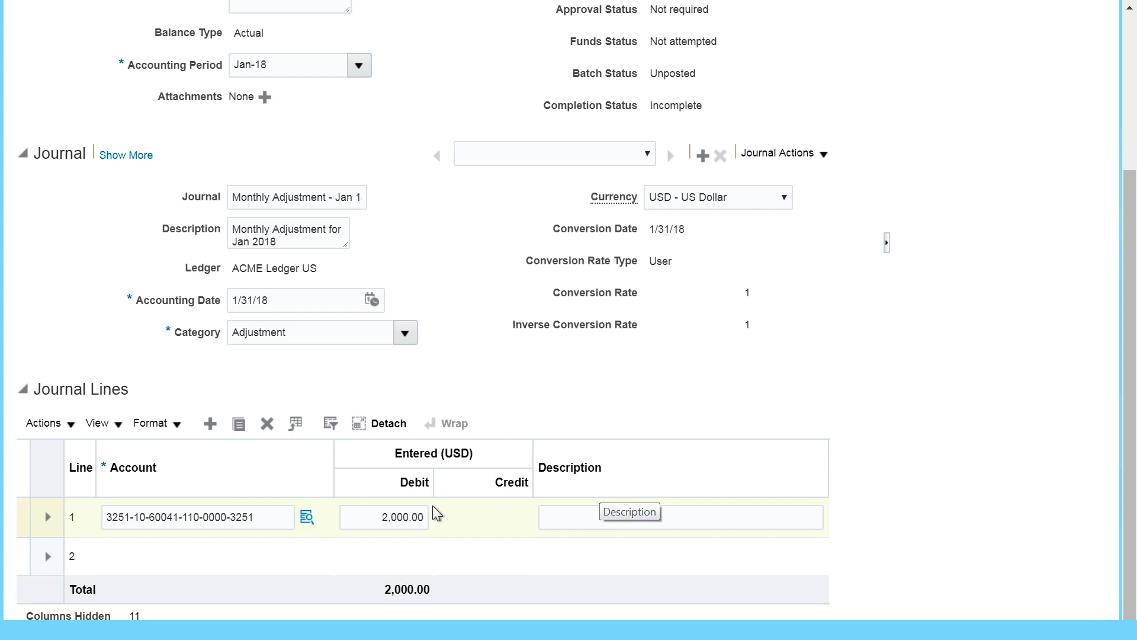
pyautogui.click(582, 516)
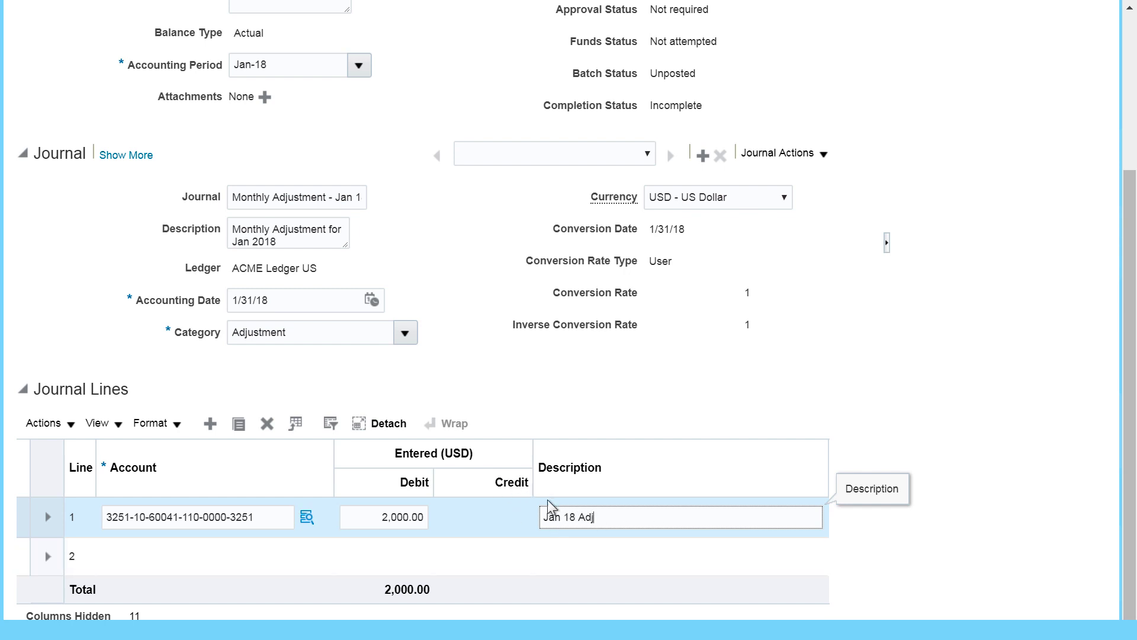
pyautogui.click(177, 551)
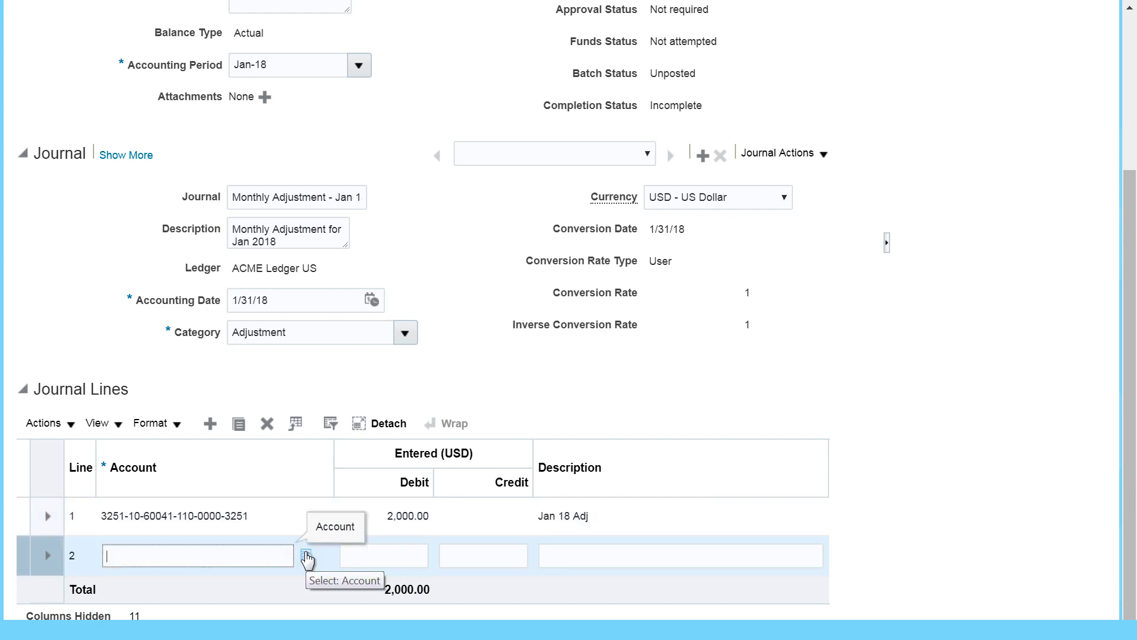
pyautogui.click(250, 517)
pyautogui.scroll(1, 250, 517)
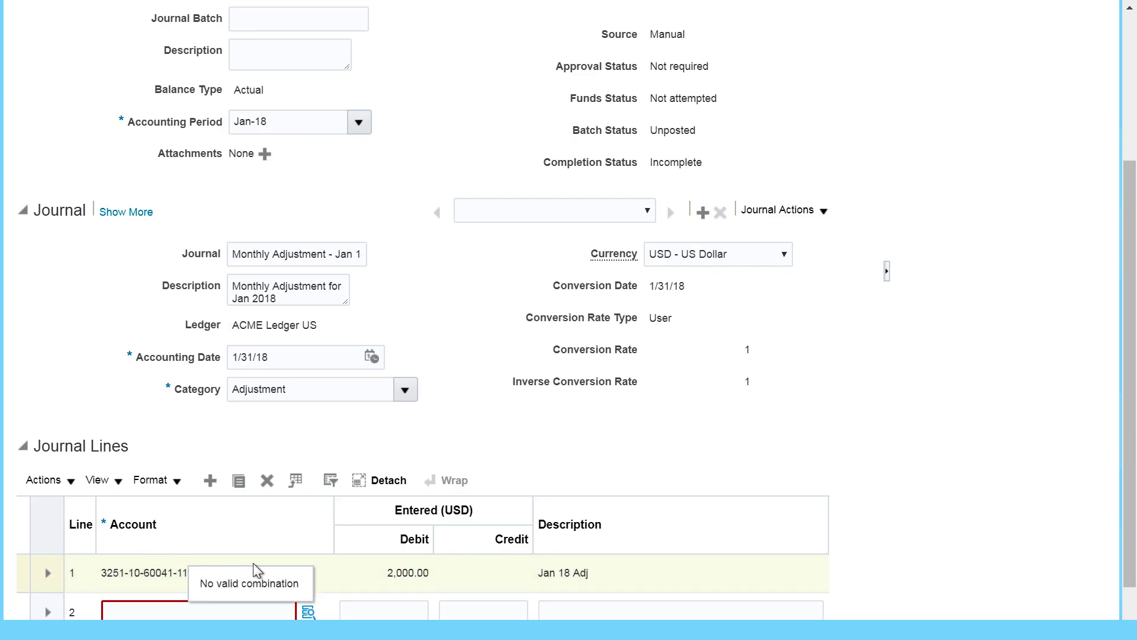
pyautogui.scroll(-1, 254, 566)
pyautogui.click(157, 553)
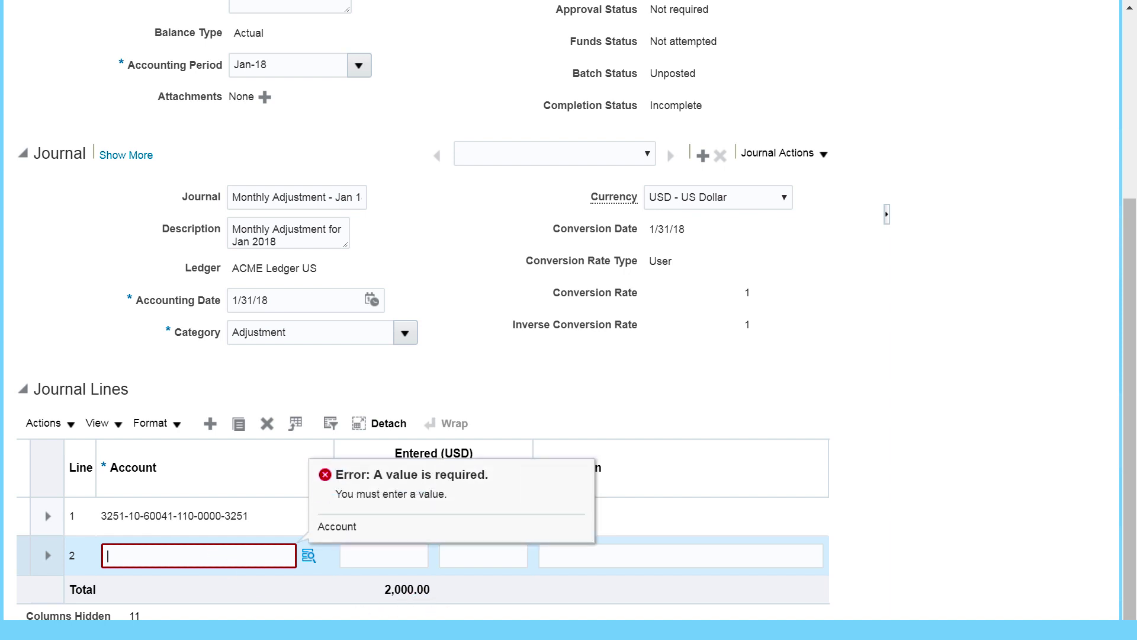
pyautogui.write('3251-10-40110-210-0000-3251')
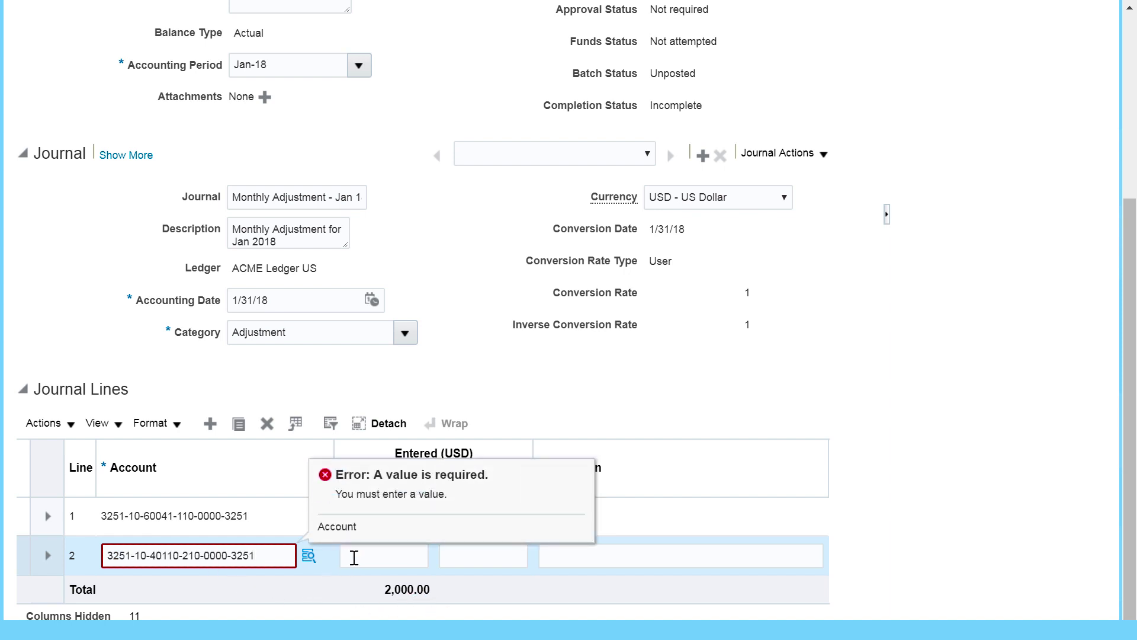
pyautogui.click(362, 555)
pyautogui.click(486, 560)
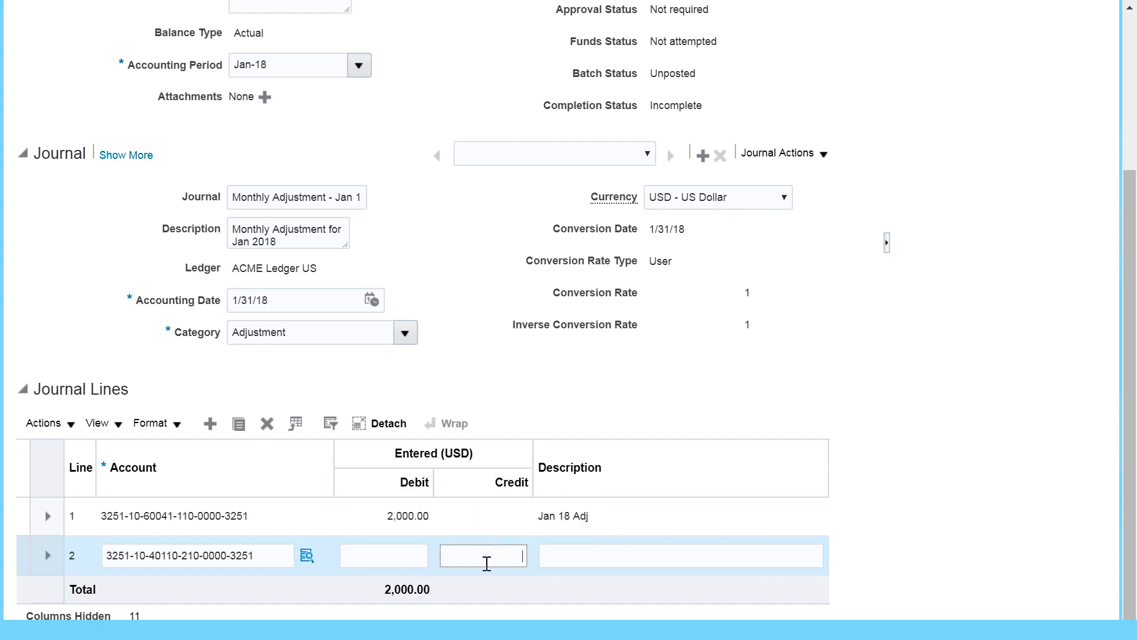
pyautogui.click(307, 555)
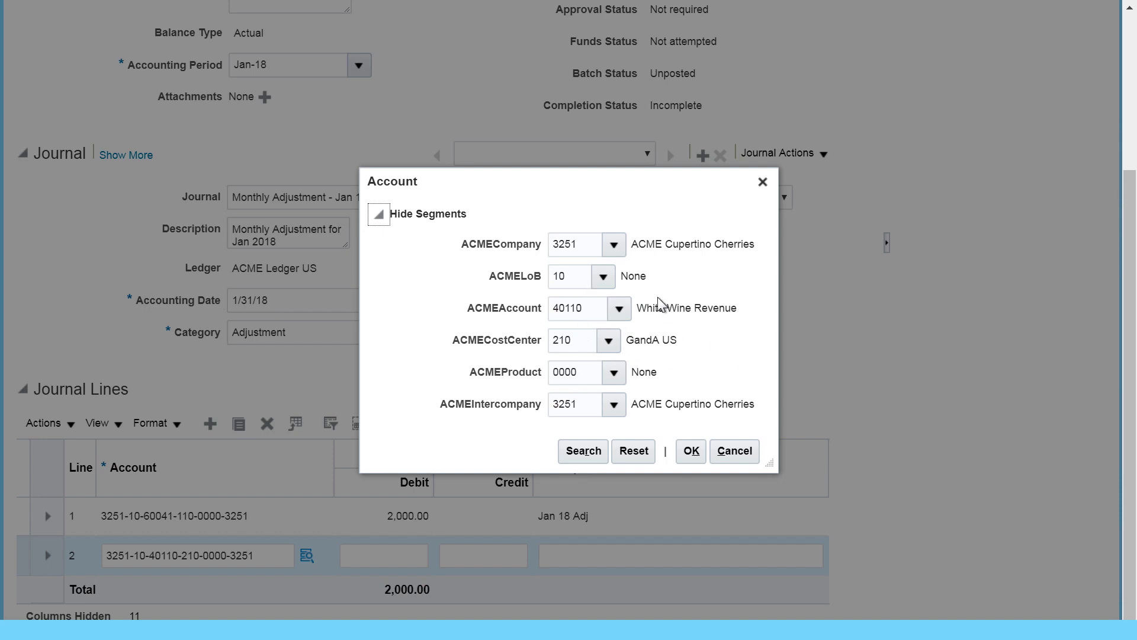
pyautogui.click(728, 457)
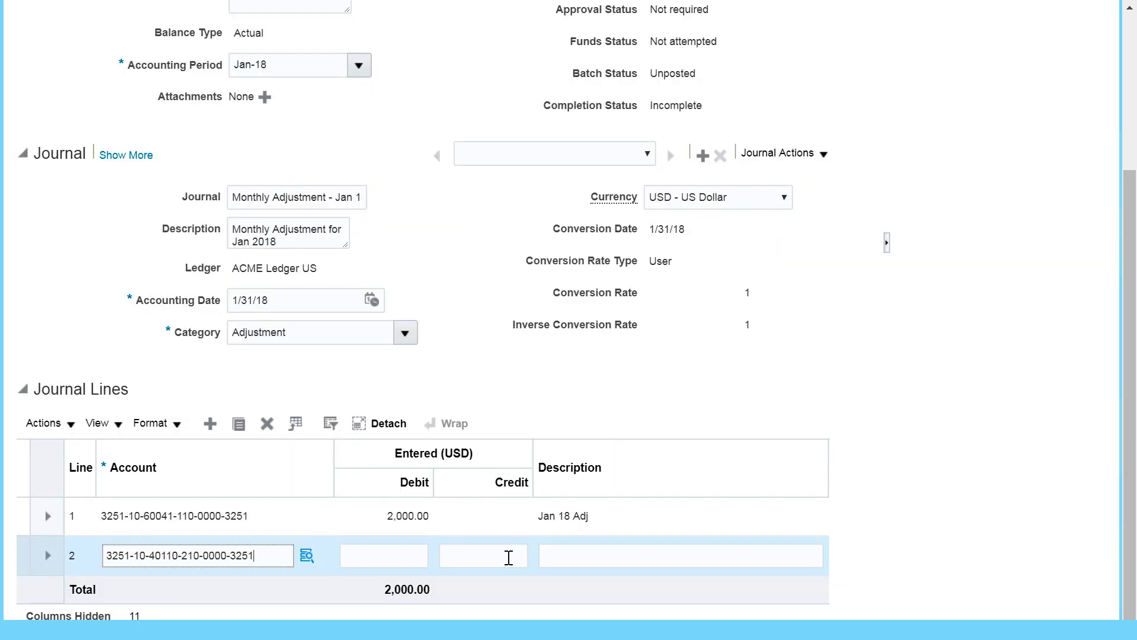
# Step: Give line 2 a 2,000.00 credit with description 'Jan 18 Adj', balancing the journal
pyautogui.click(507, 557)
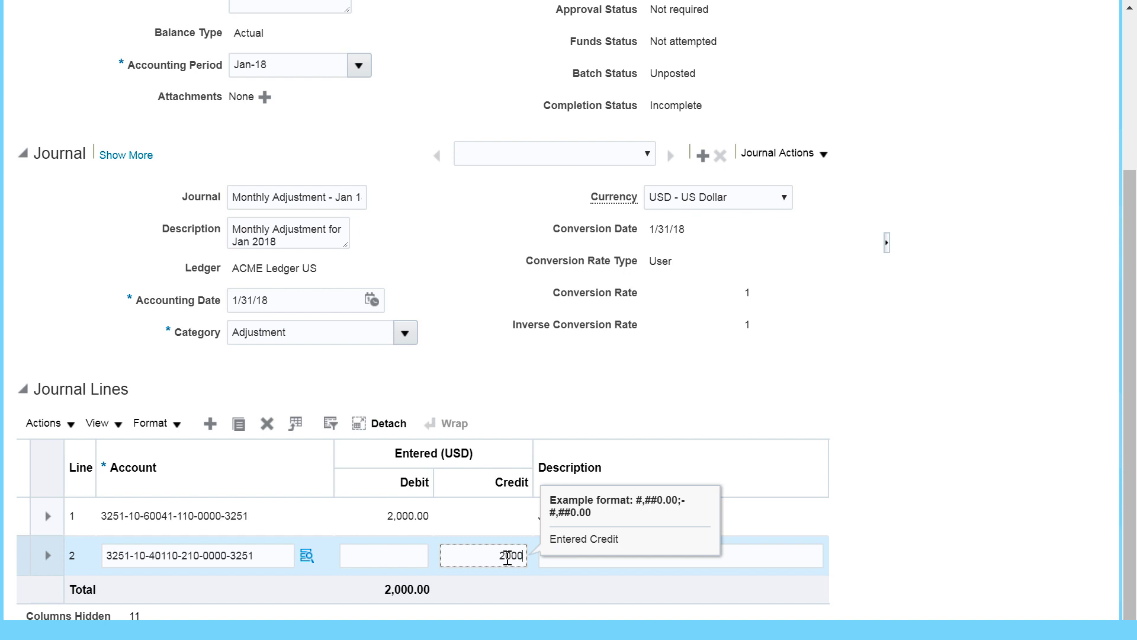
pyautogui.write('2000')
pyautogui.click(574, 558)
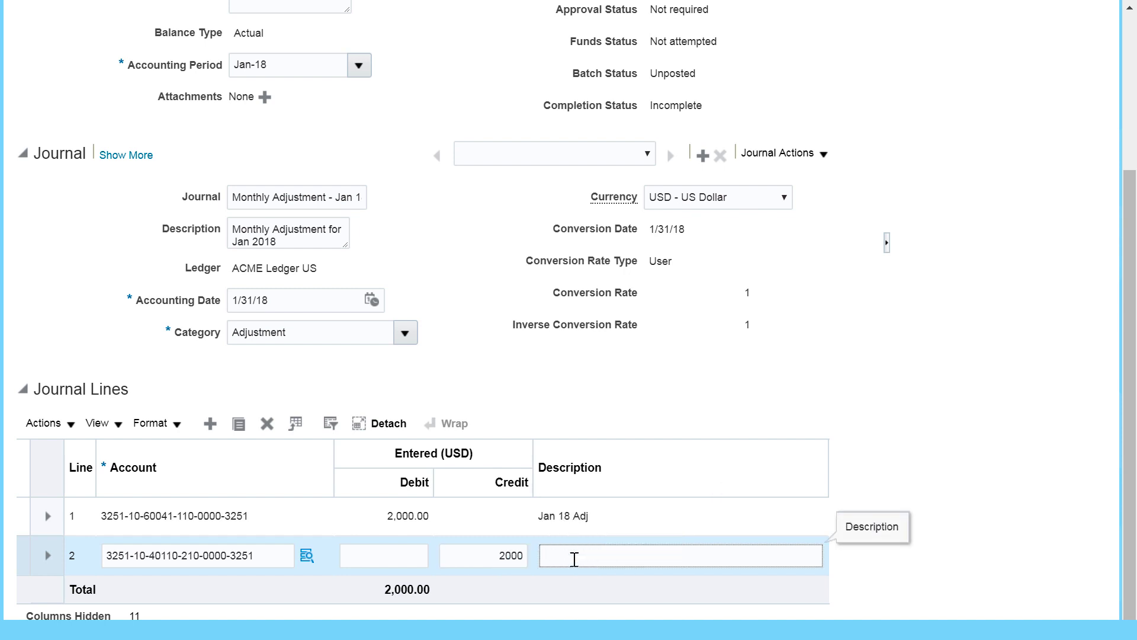
pyautogui.write('Jan 18 Adj')
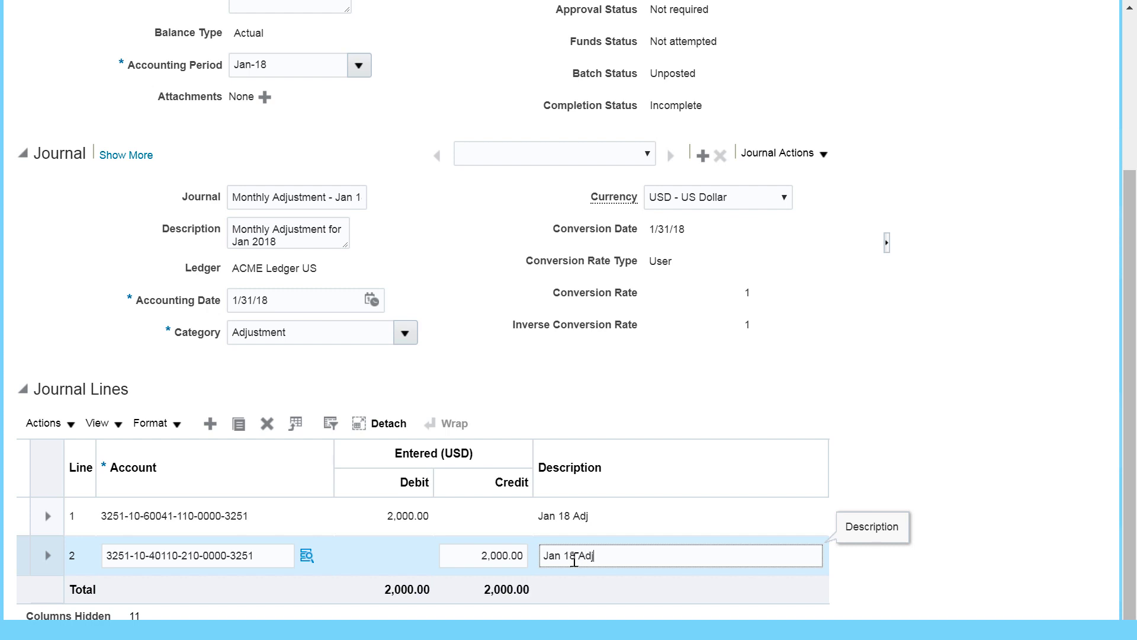
pyautogui.click(706, 382)
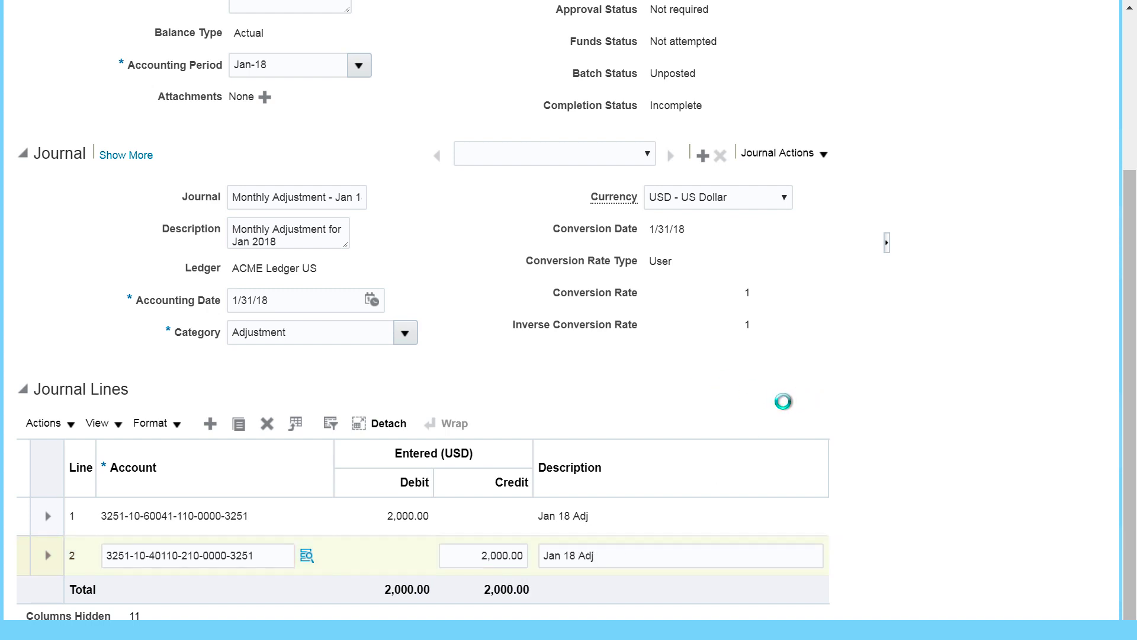
pyautogui.click(659, 553)
pyautogui.scroll(4, 858, 421)
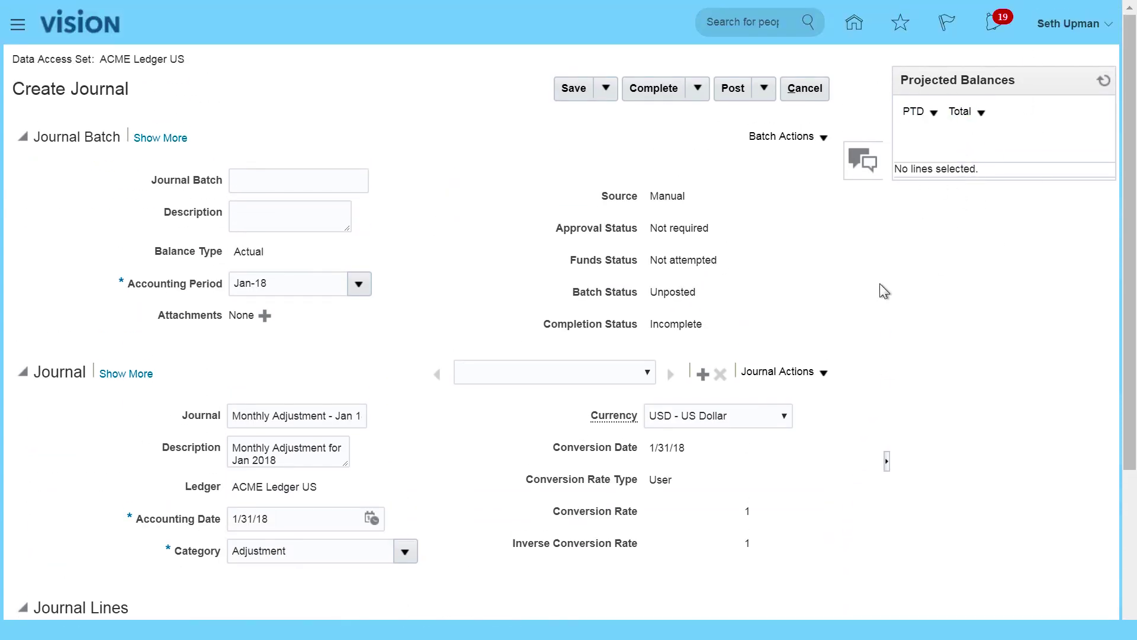
pyautogui.scroll(-4, 838, 316)
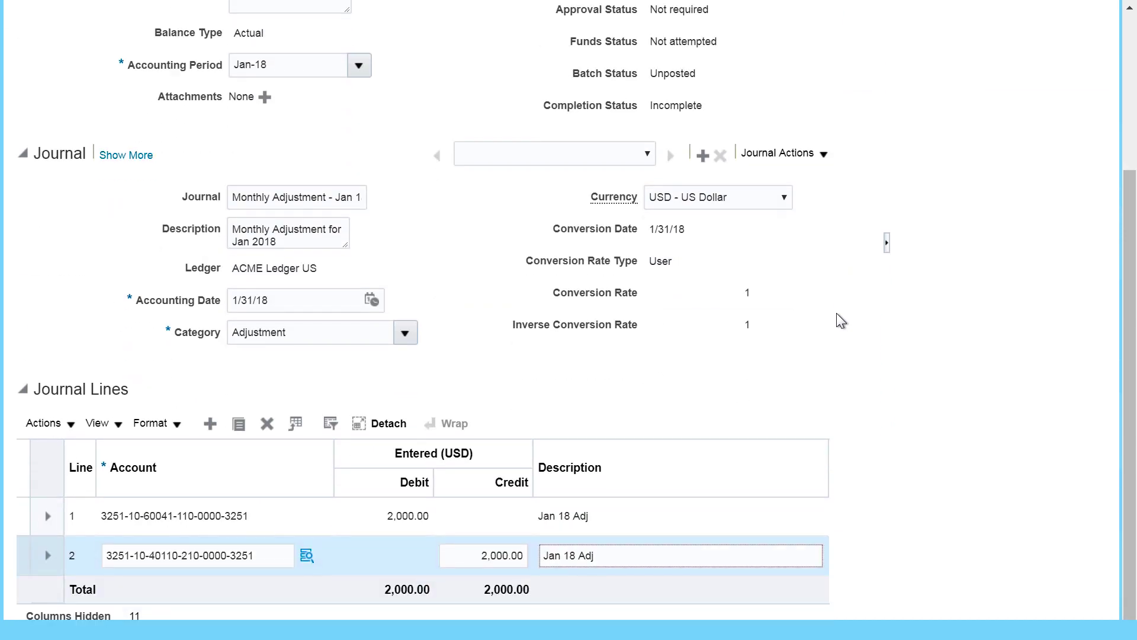
pyautogui.scroll(4, 837, 315)
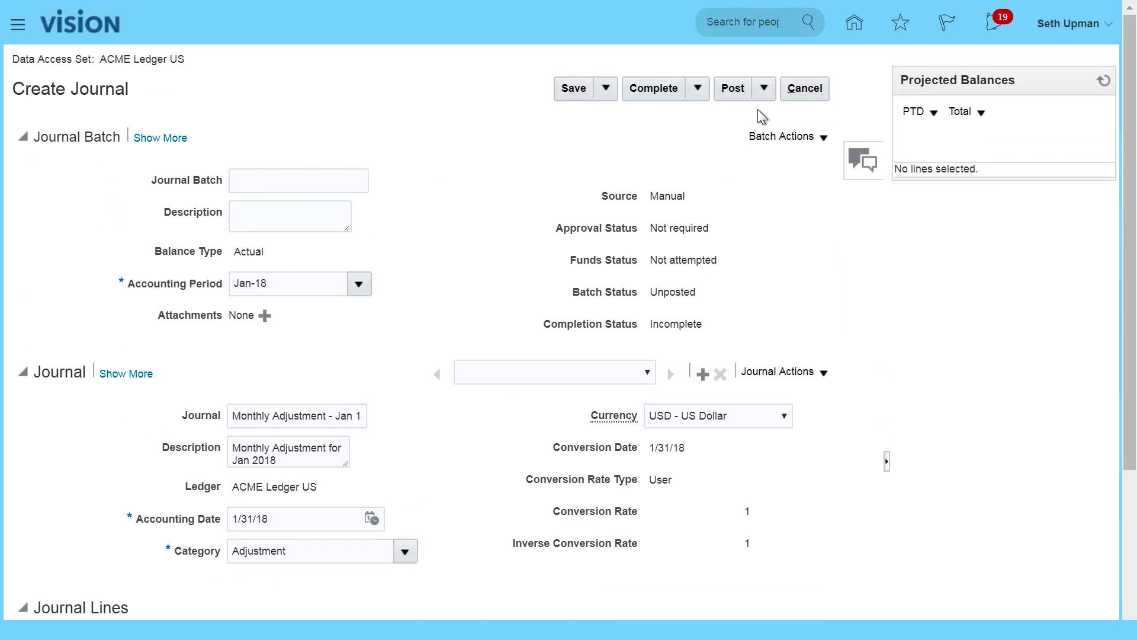
# Step: Save the Monthly Adjustment - Jan 18 journal and mark it Complete
pyautogui.click(572, 90)
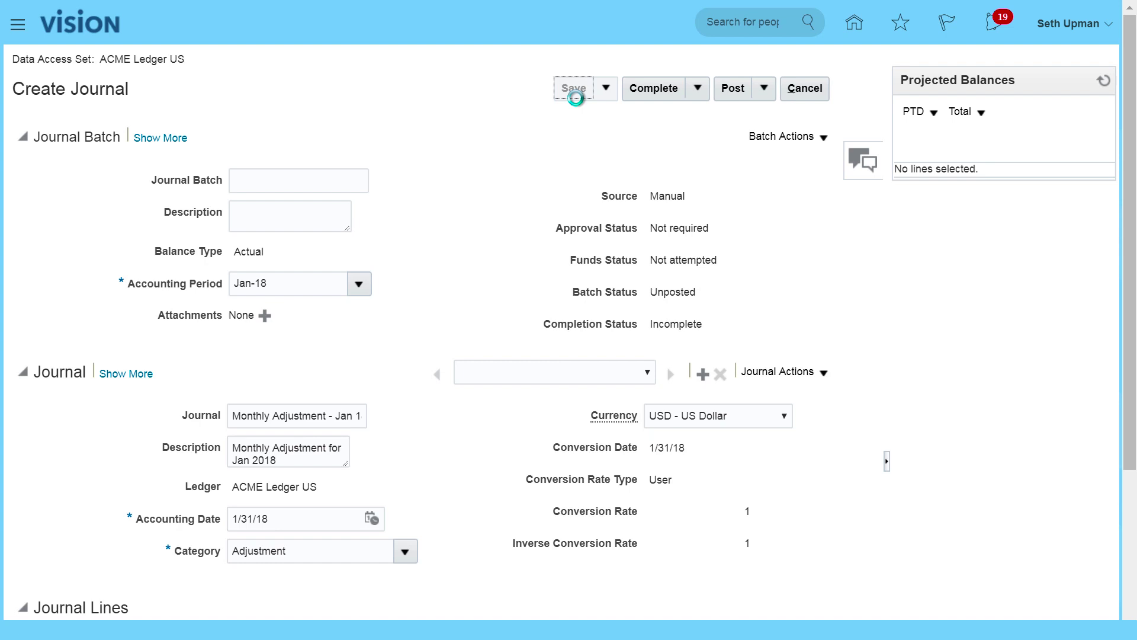
pyautogui.click(699, 90)
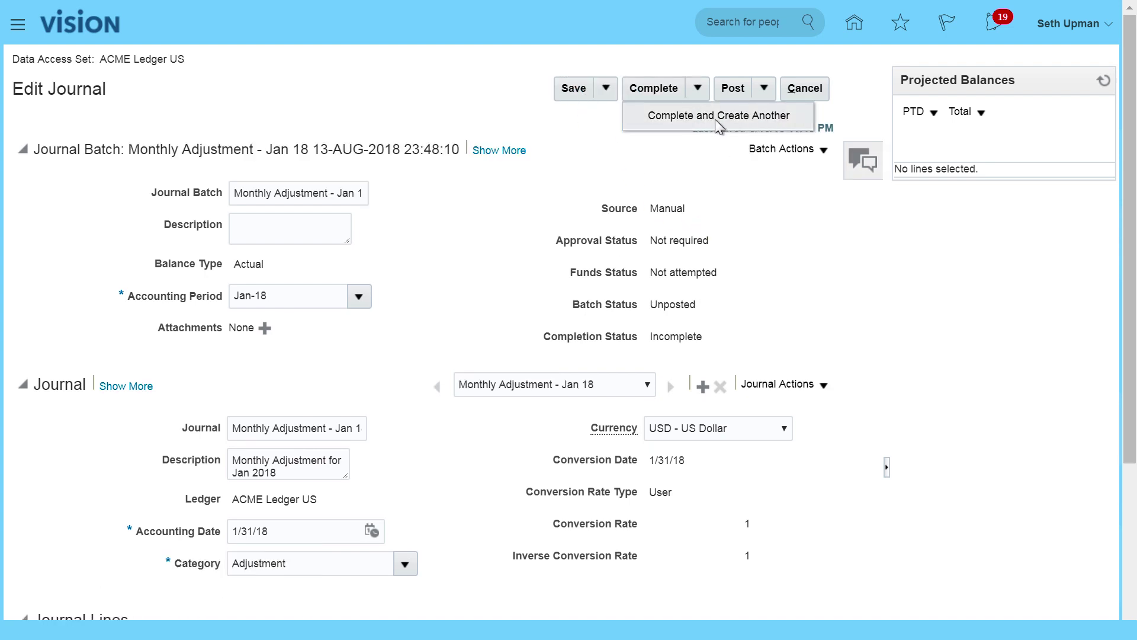
pyautogui.click(657, 89)
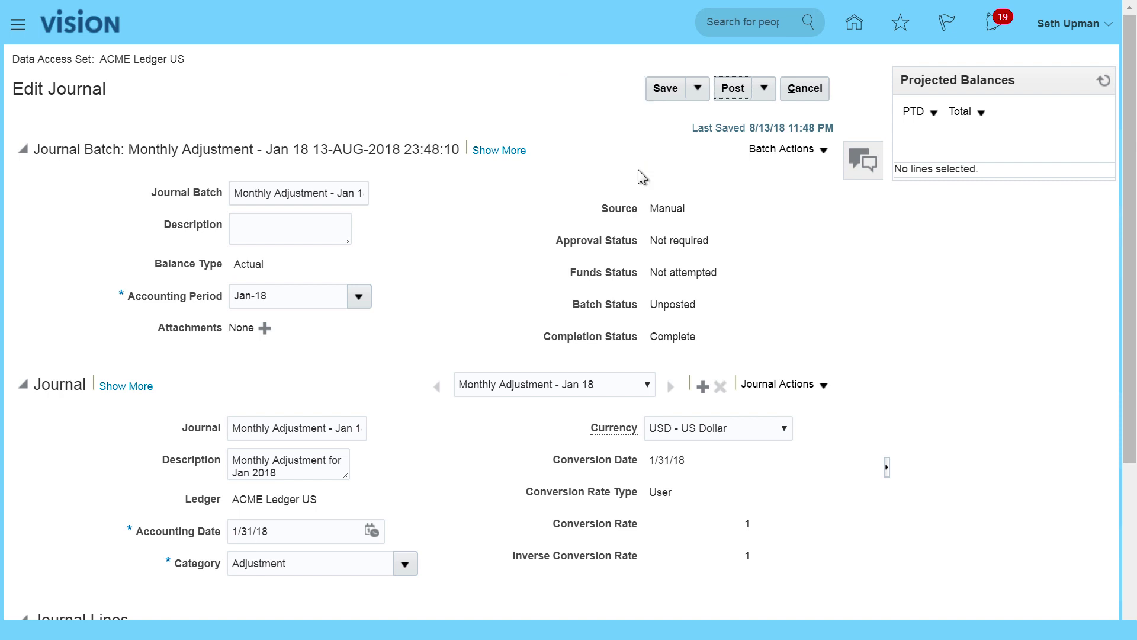
# Step: Post the journal and acknowledge the posting confirmation
pyautogui.click(764, 88)
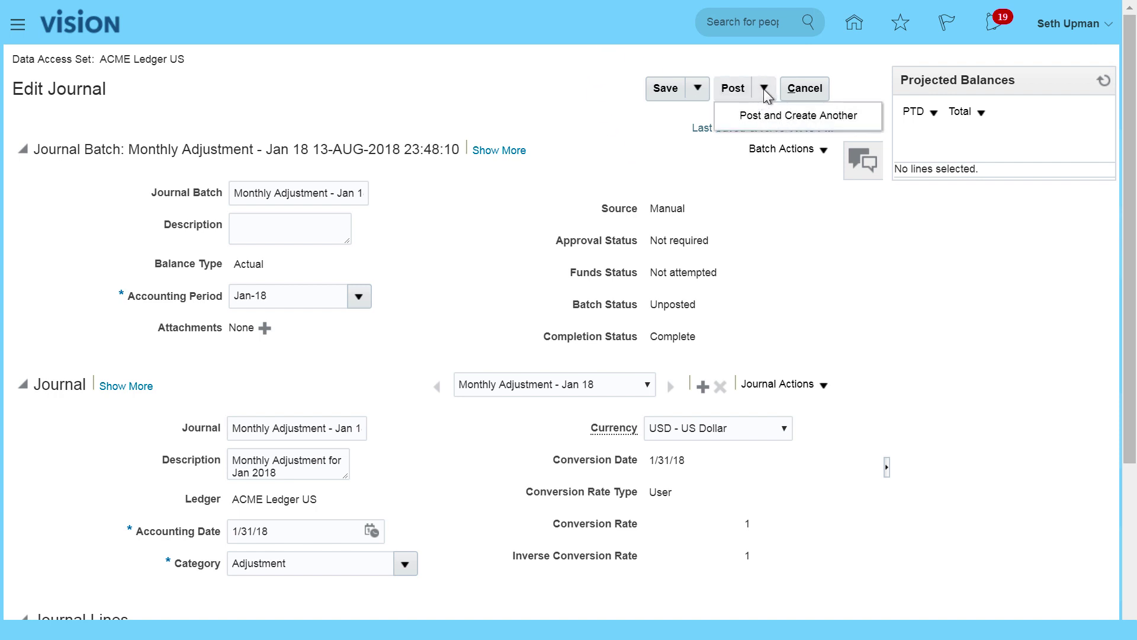
pyautogui.click(733, 88)
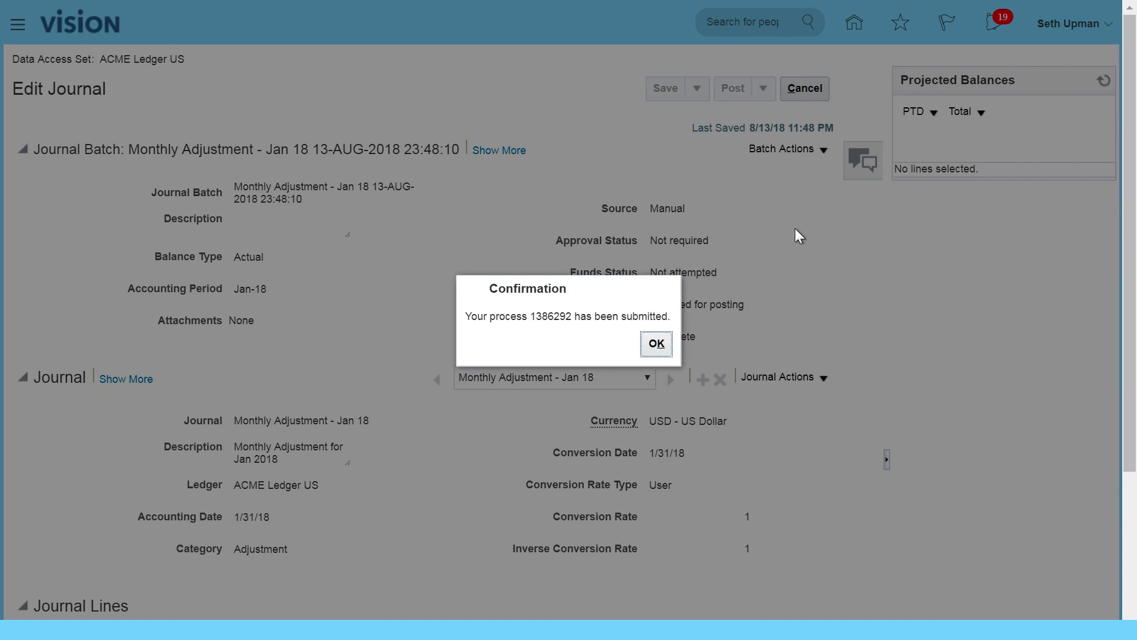
pyautogui.click(658, 344)
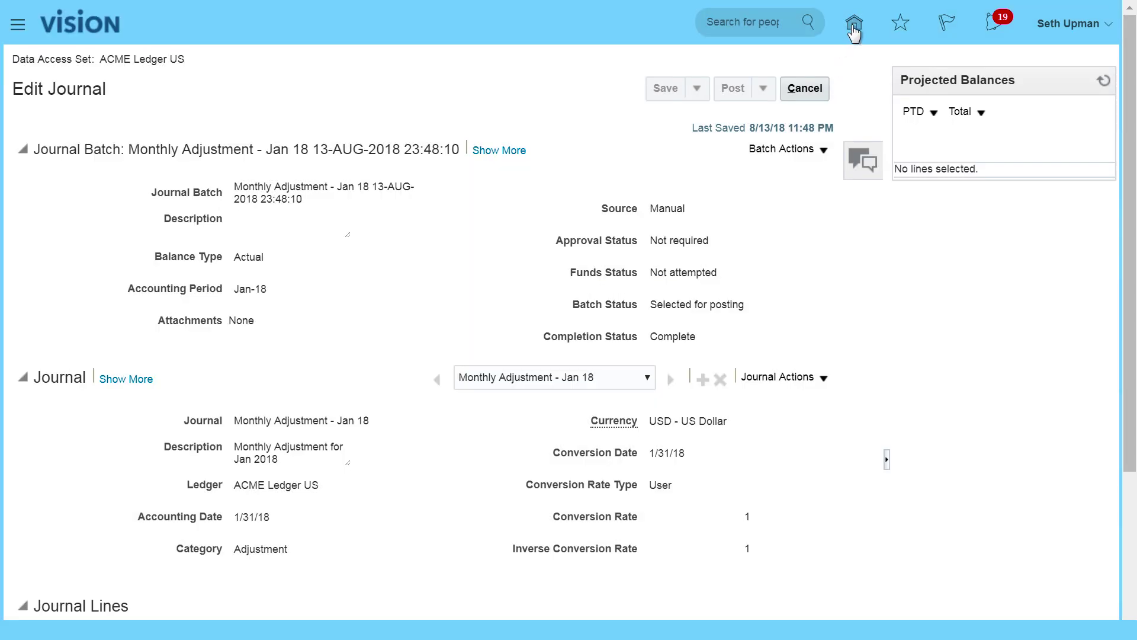
# Step: Leave the journal editor and go to Manage Journals from the journal tasks
pyautogui.click(806, 89)
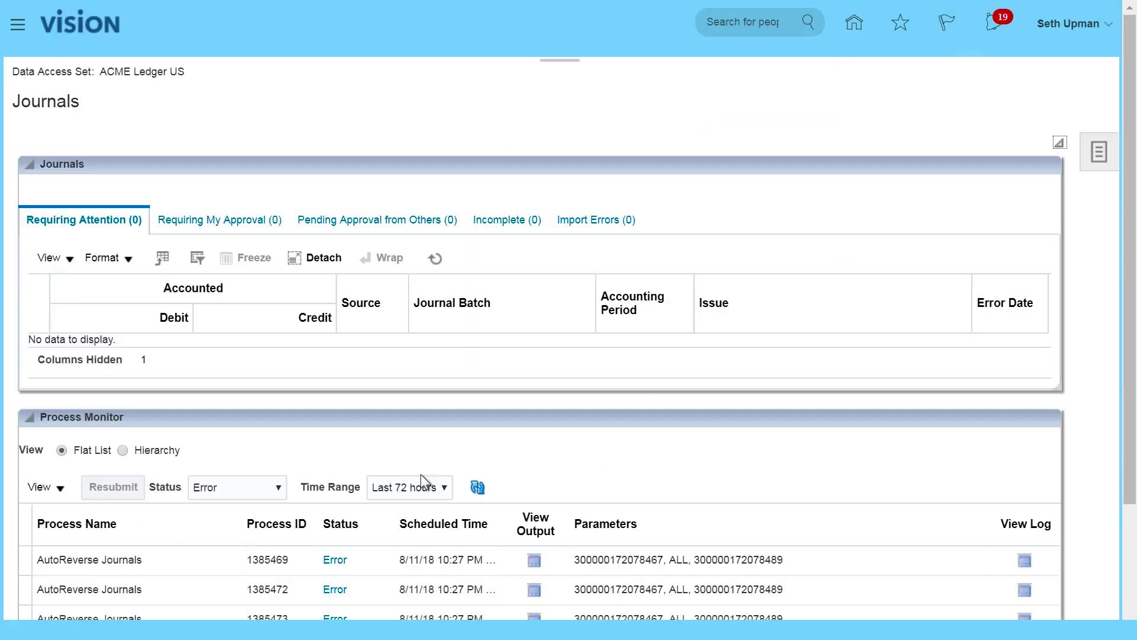
pyautogui.click(477, 487)
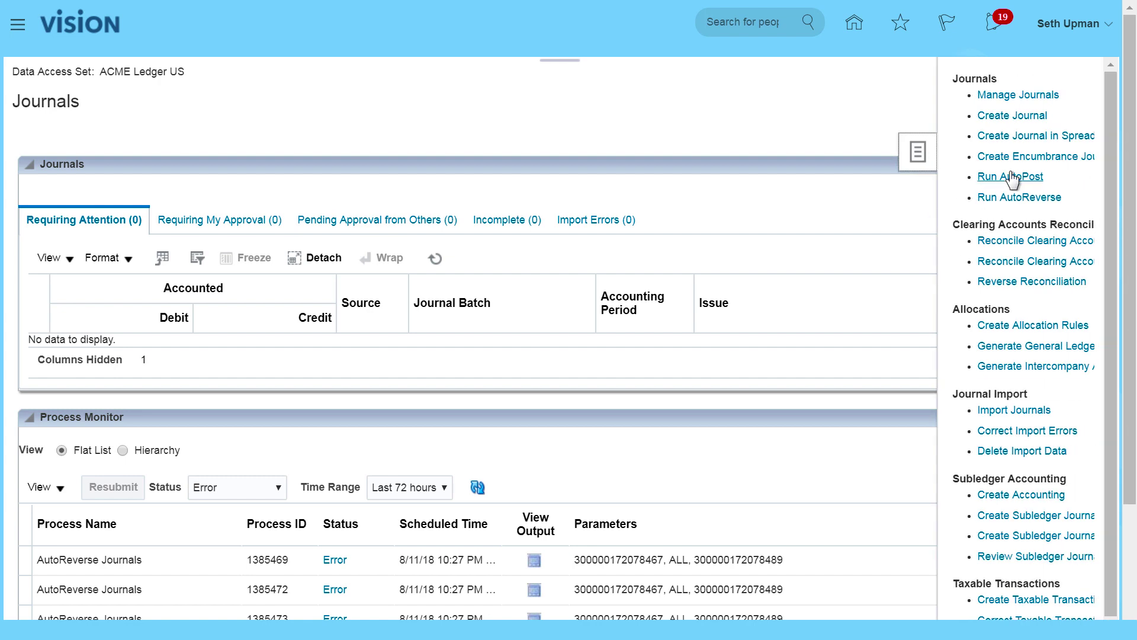
pyautogui.click(1011, 103)
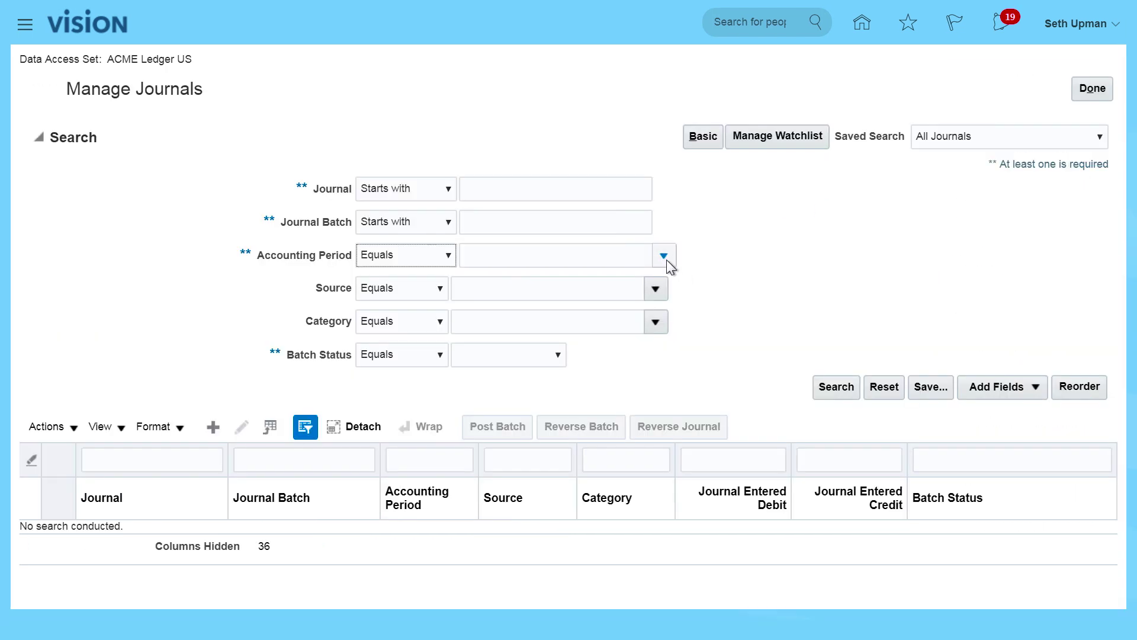
# Step: Search journals for accounting period Jan-18
pyautogui.click(664, 257)
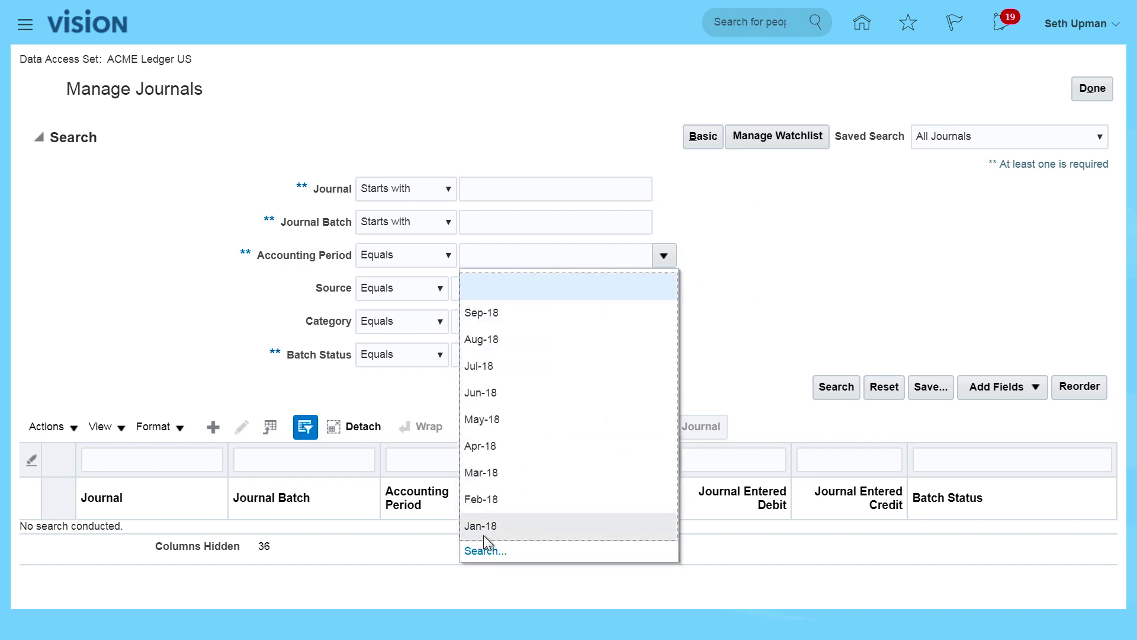
pyautogui.press('Escape')
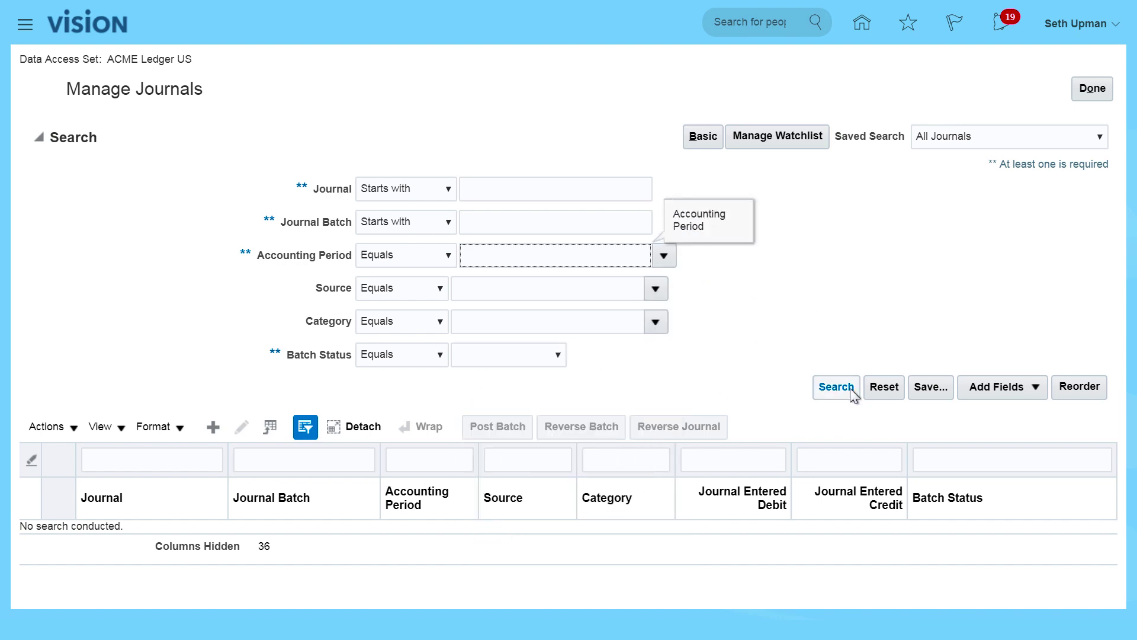
pyautogui.click(844, 391)
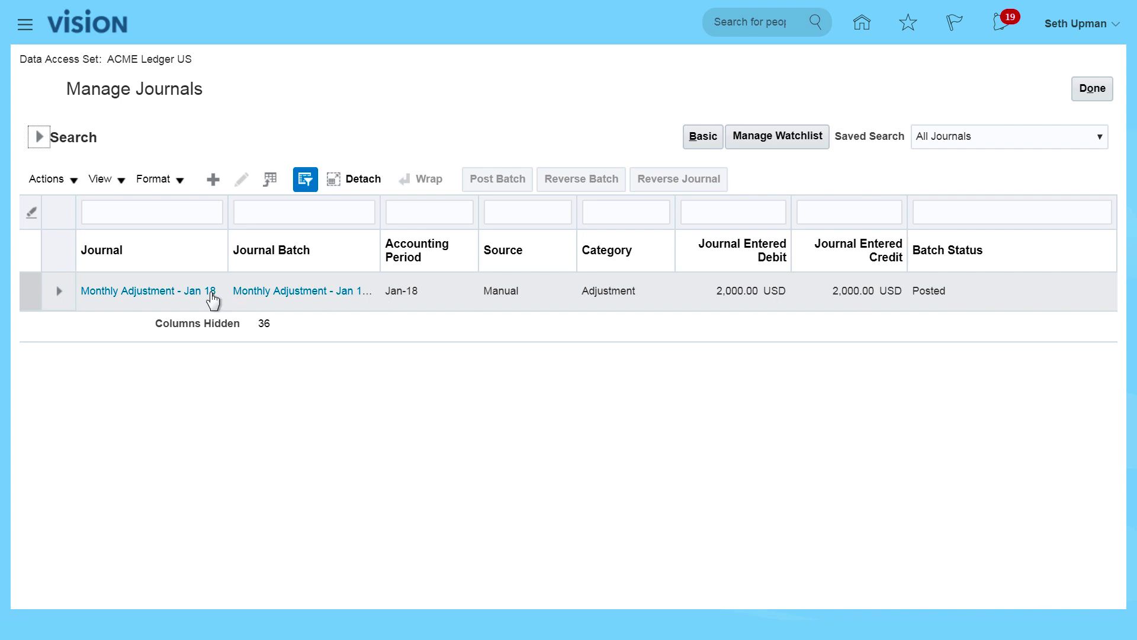
# Step: Open Monthly Adjustment - Jan 18 from the results and check its batch status reads Posted
pyautogui.click(158, 296)
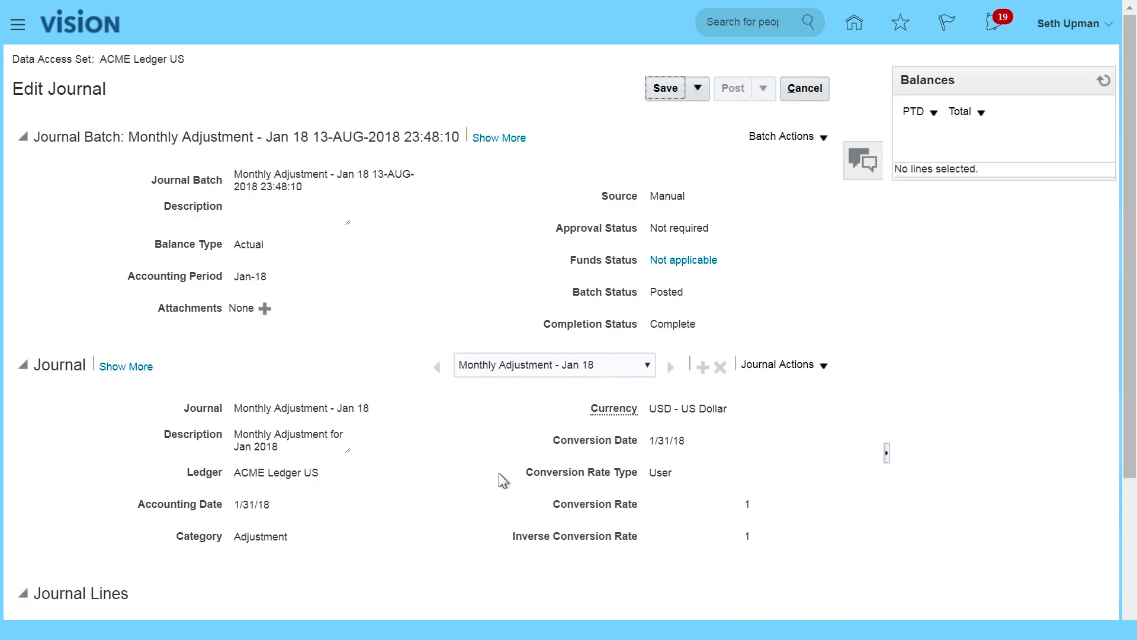
pyautogui.scroll(-3, 499, 473)
pyautogui.scroll(3, 500, 472)
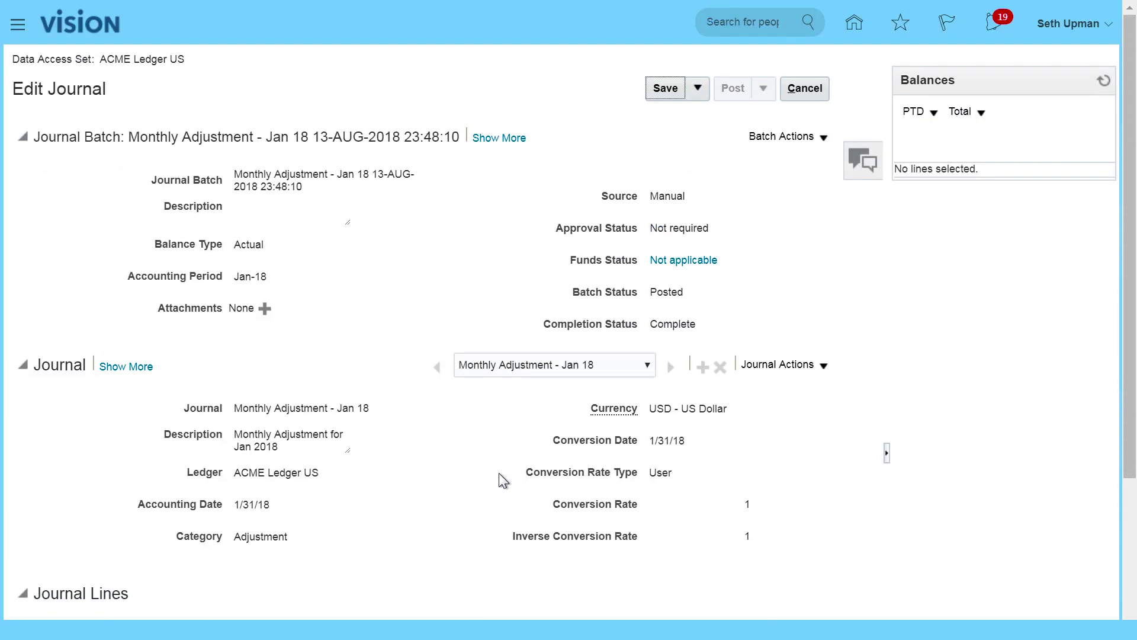